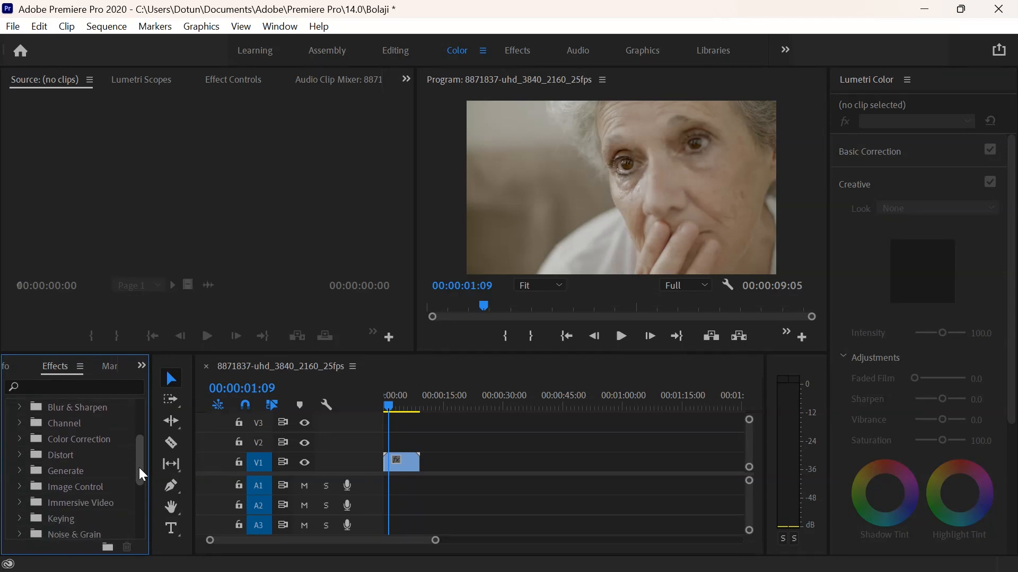
Step: Apply the Lumetri Color effect from Color Correction to the clip on V1 and select it in the clip's effect controls
click(399, 466)
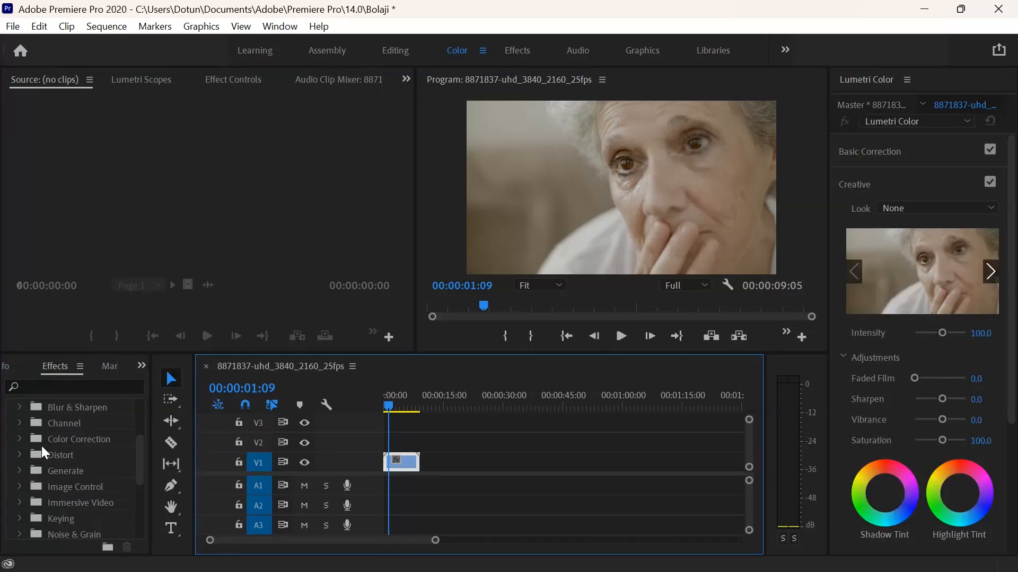
click(20, 439)
drag(140, 443, 139, 463)
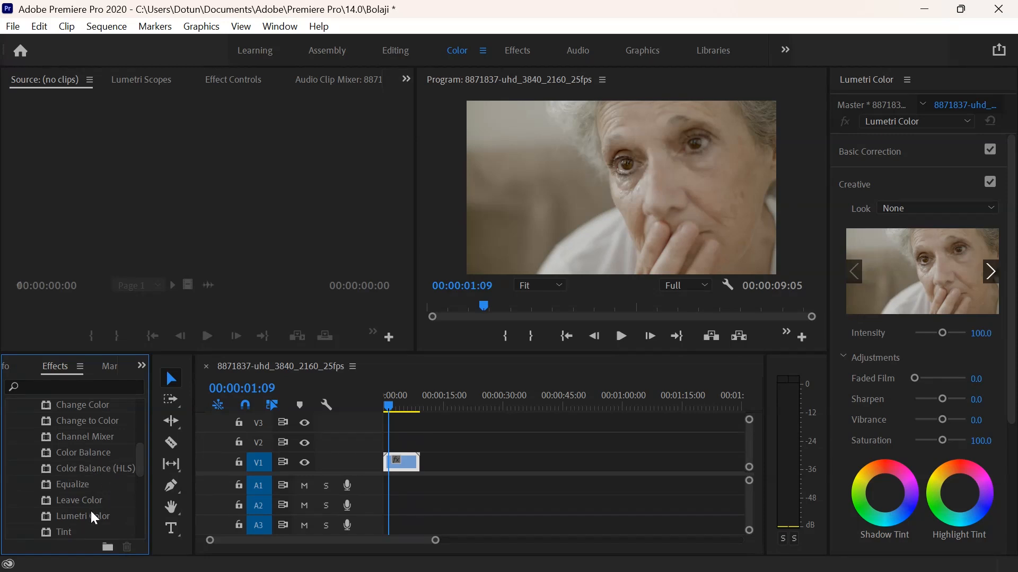
drag(91, 512, 391, 463)
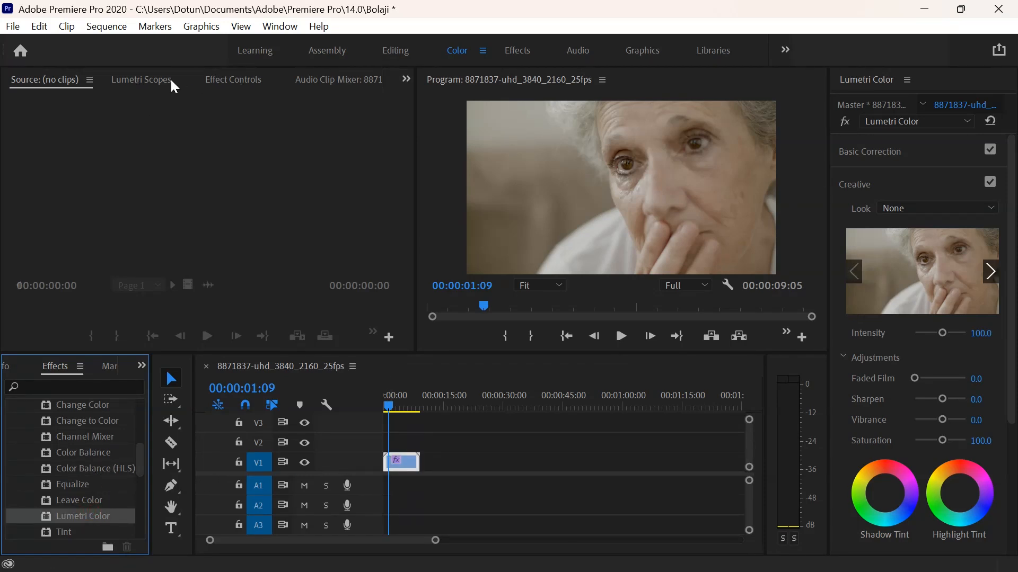
click(217, 83)
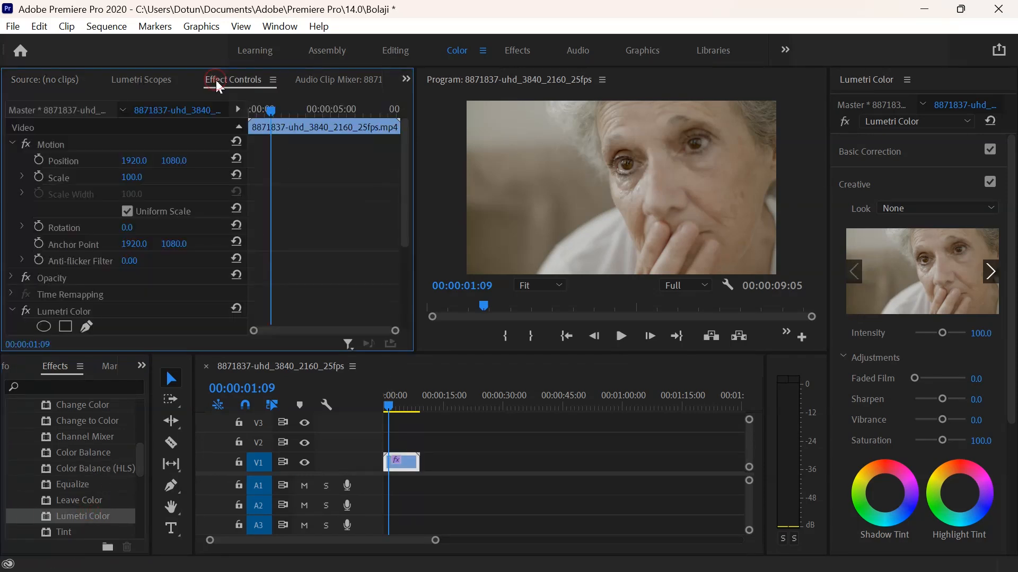
click(12, 144)
click(62, 194)
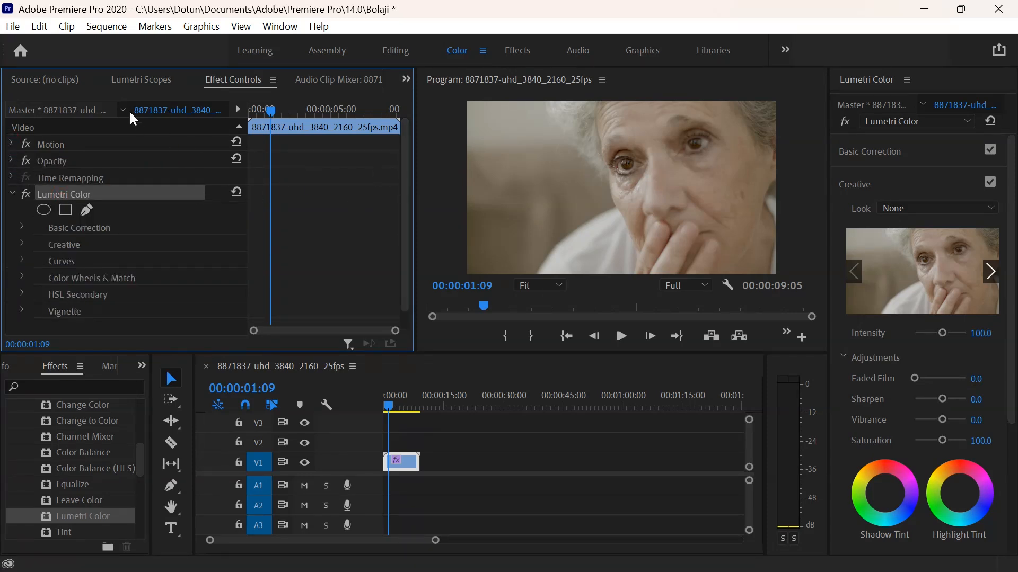
Step: Set up the Lumetri Scopes to show only the RGB waveform and the YUV vectorscope
click(144, 81)
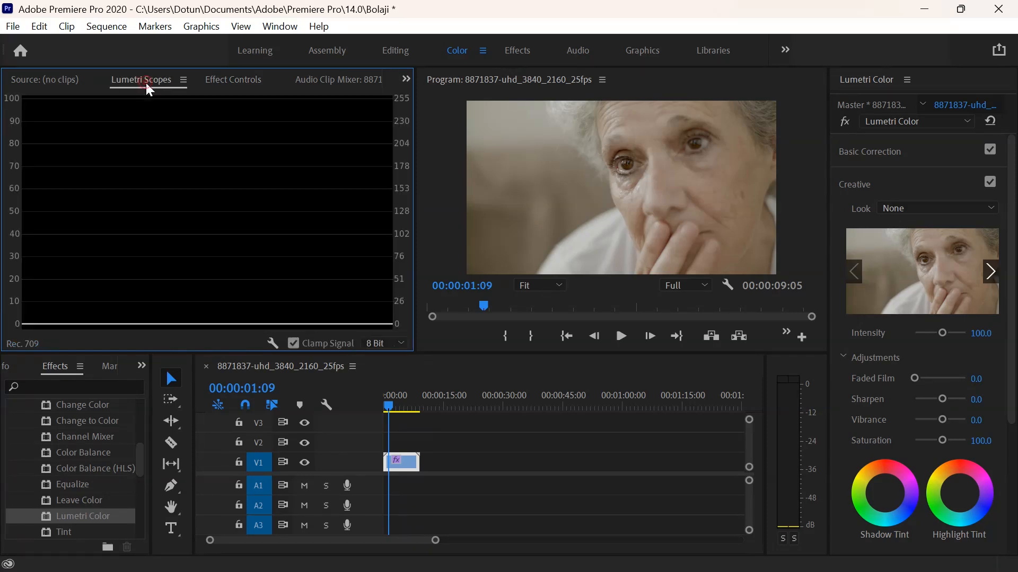
right_click(288, 124)
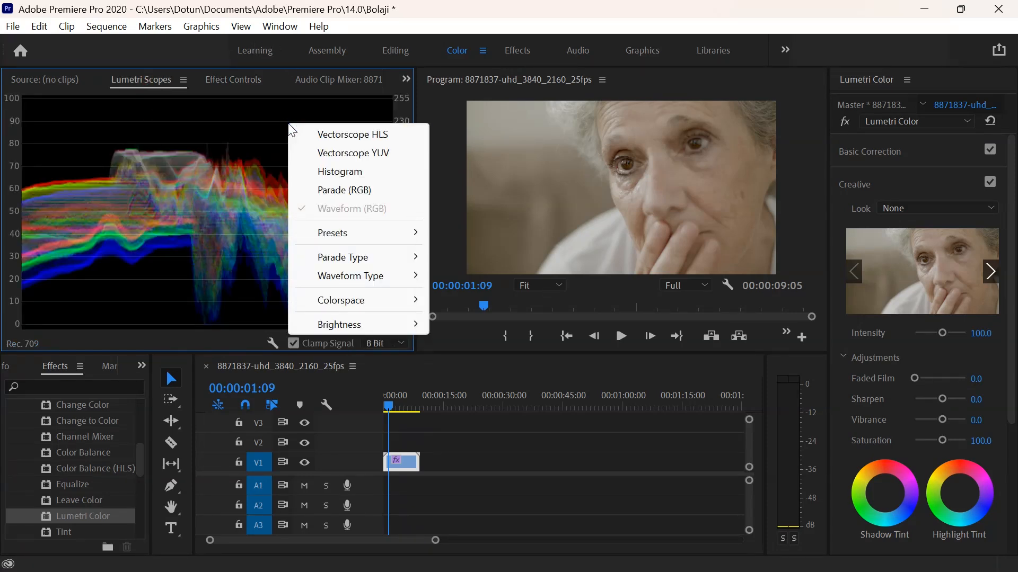
click(324, 191)
right_click(302, 188)
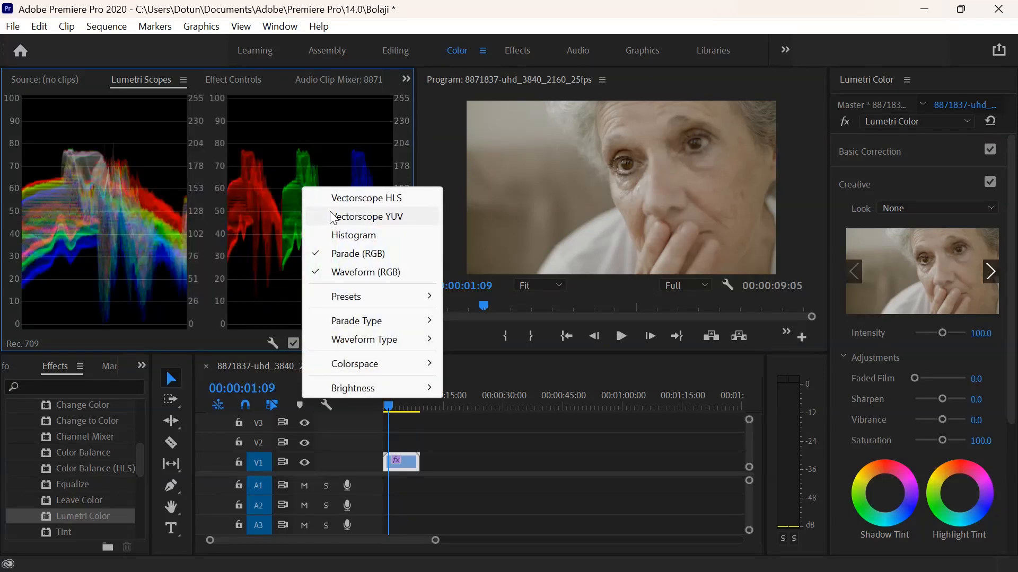
click(332, 216)
right_click(309, 166)
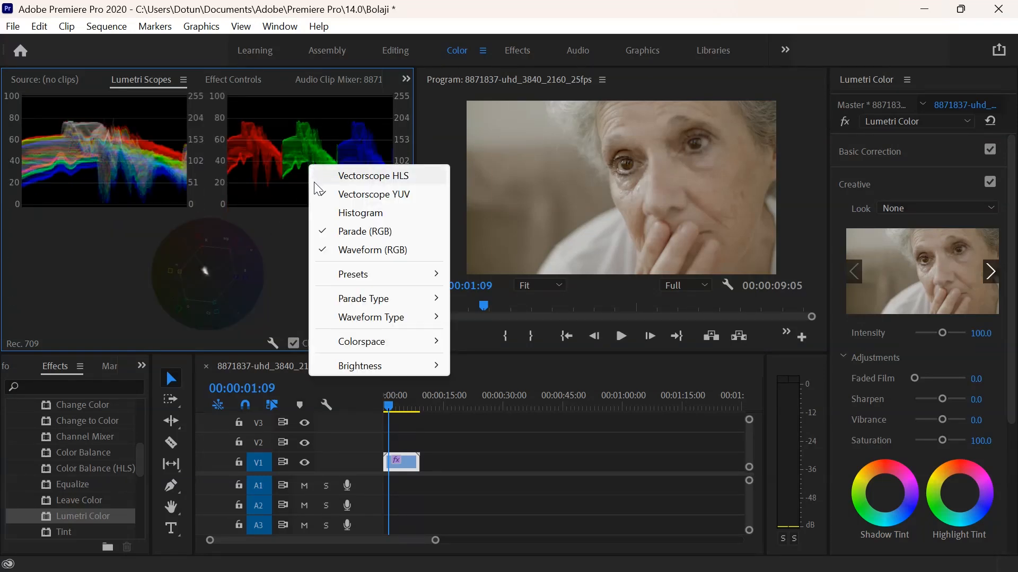
click(326, 230)
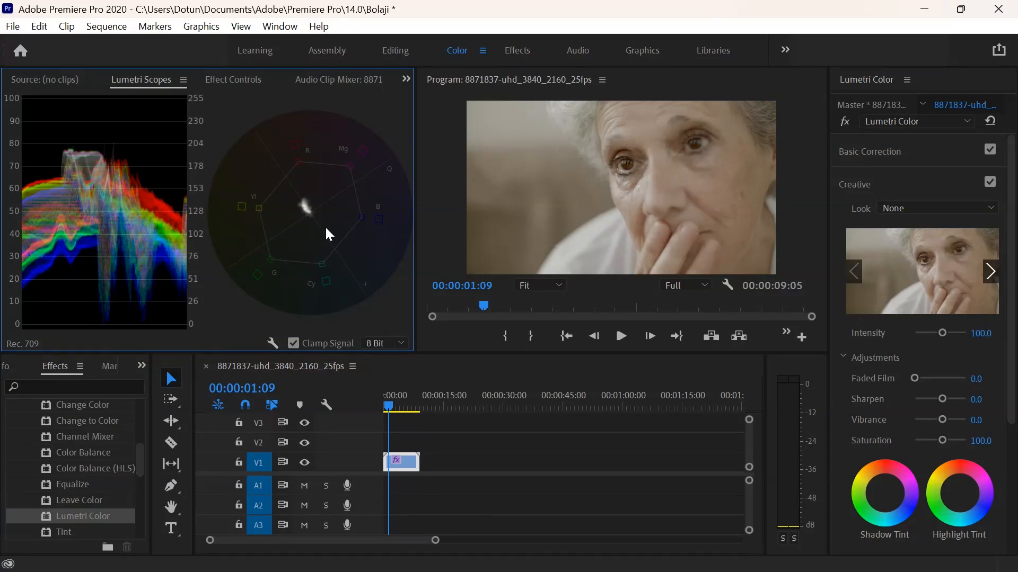
Step: Use Color Wheels & Match to darken the shadows, slightly lift the midtones and slightly lower the highlights
click(856, 183)
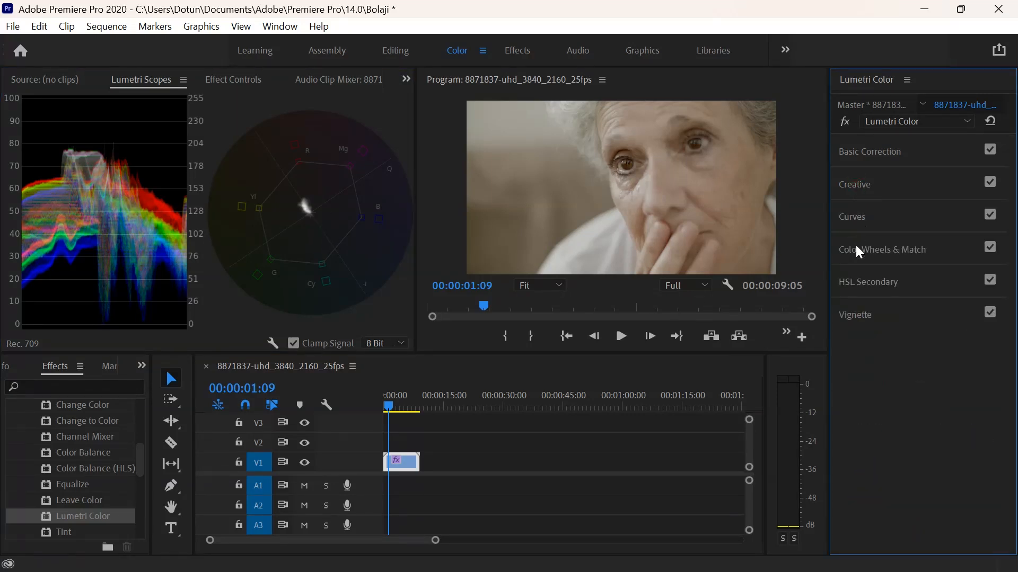
click(855, 251)
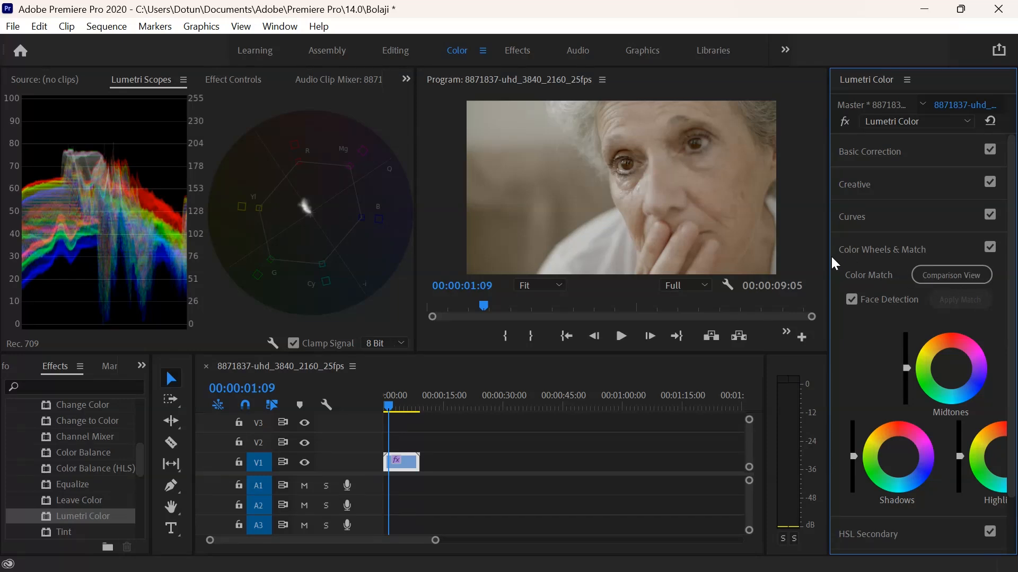
drag(827, 260, 783, 260)
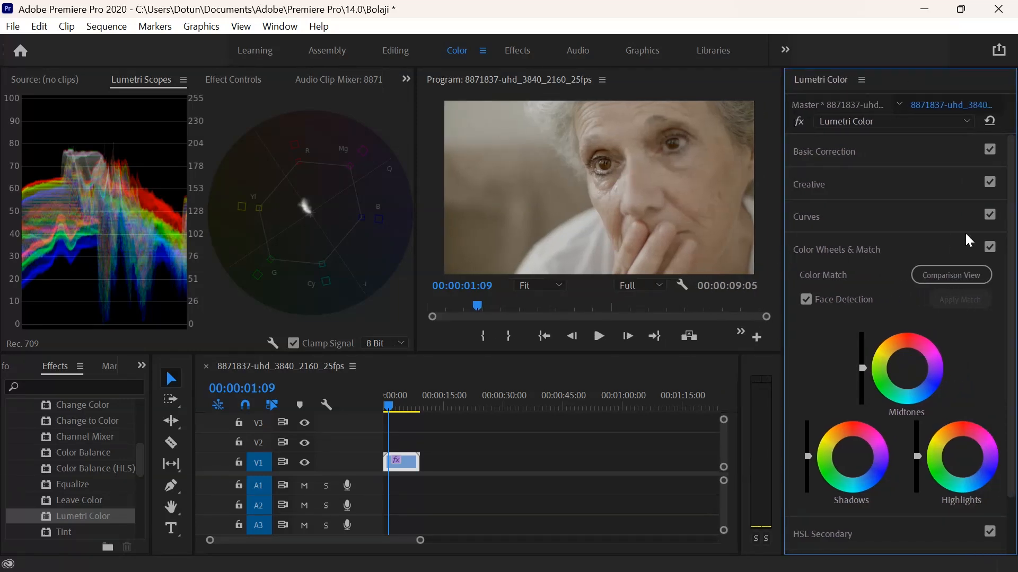
drag(1013, 241, 1012, 315)
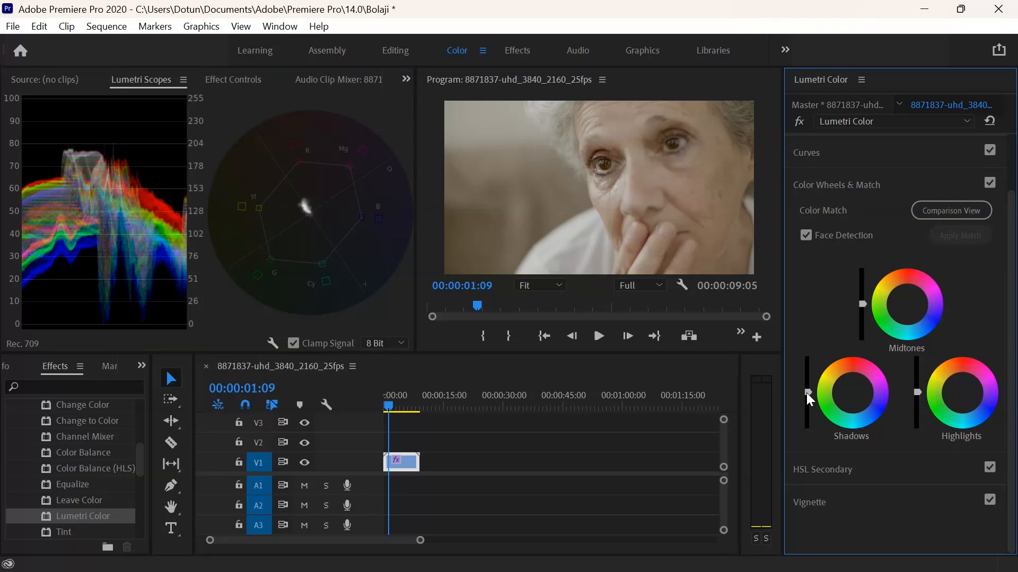
mouse_move(806, 392)
mouse_down()
mouse_move(807, 424)
mouse_move(807, 388)
mouse_move(807, 411)
mouse_up()
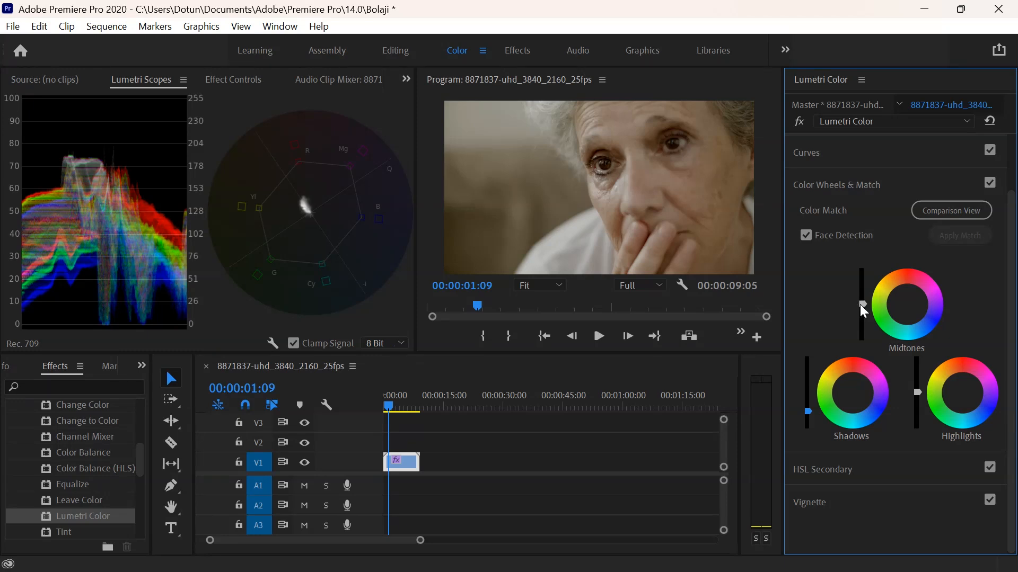
mouse_move(860, 304)
mouse_down()
mouse_move(862, 268)
mouse_move(862, 296)
mouse_up()
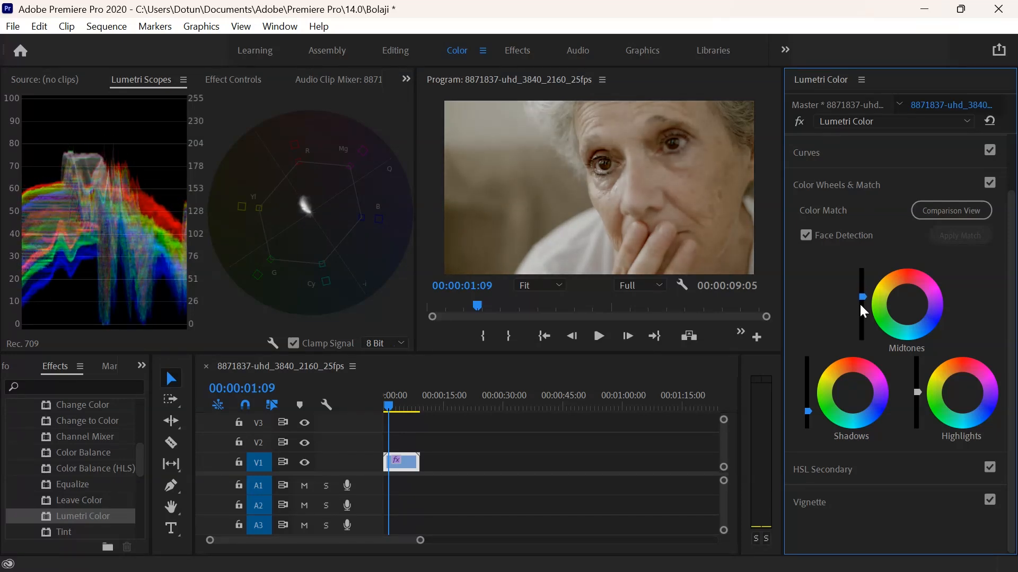
drag(915, 393, 917, 399)
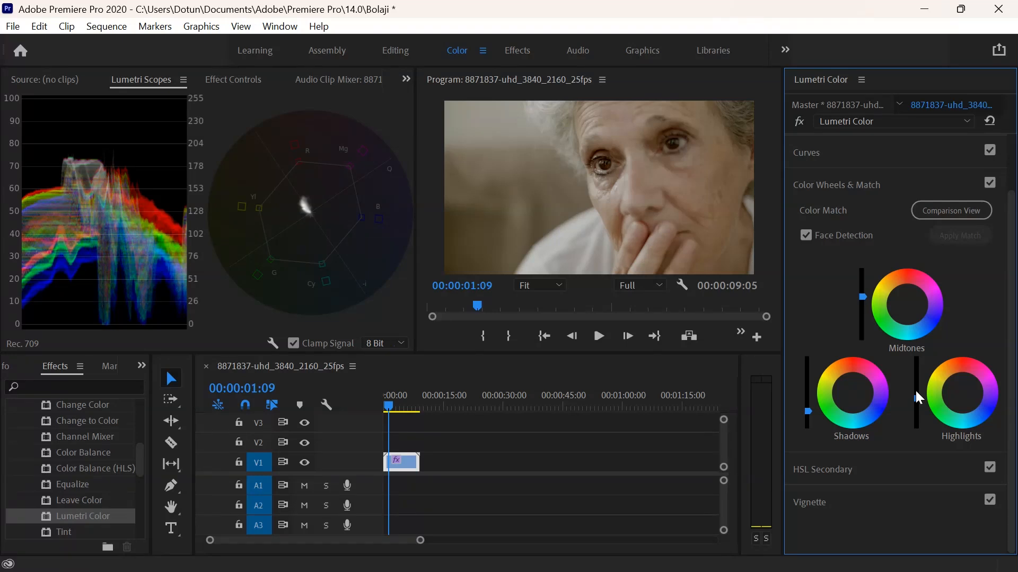
click(826, 185)
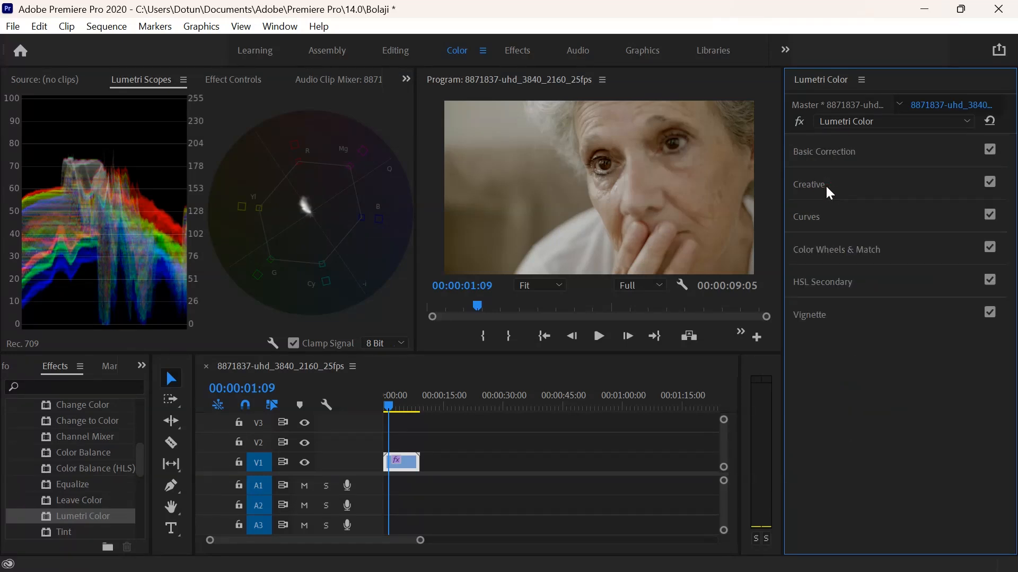
Step: Shape the white RGB curve into a gentle S with three points, lowering the shadows and midpoint and raising the highlights
click(823, 223)
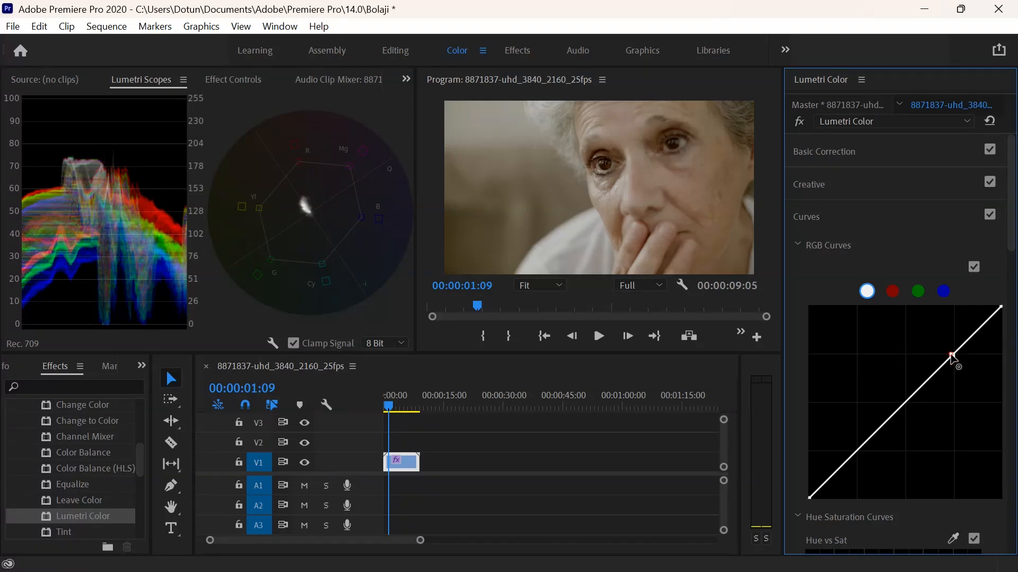
click(902, 405)
drag(859, 451, 860, 459)
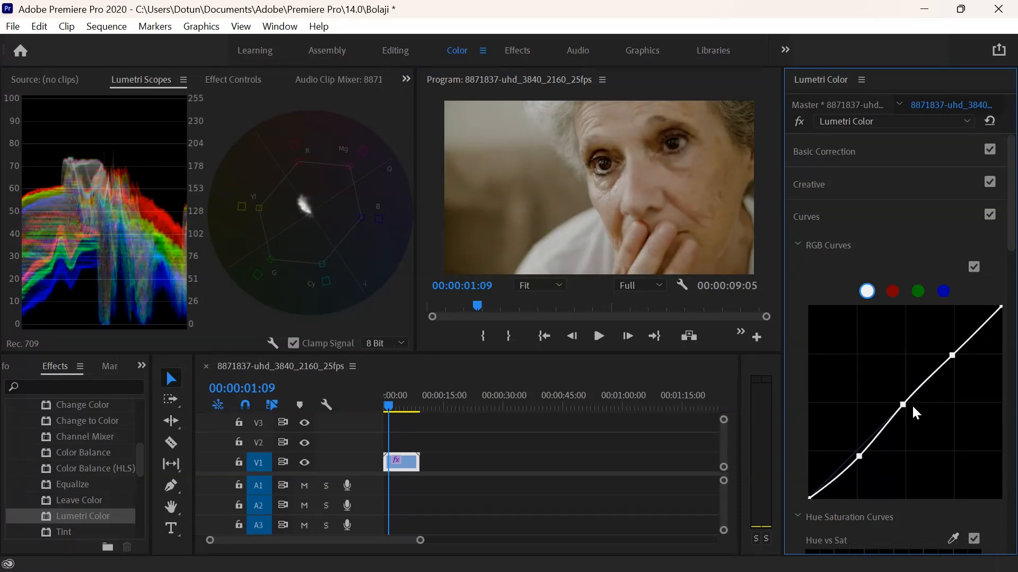
drag(902, 406, 903, 410)
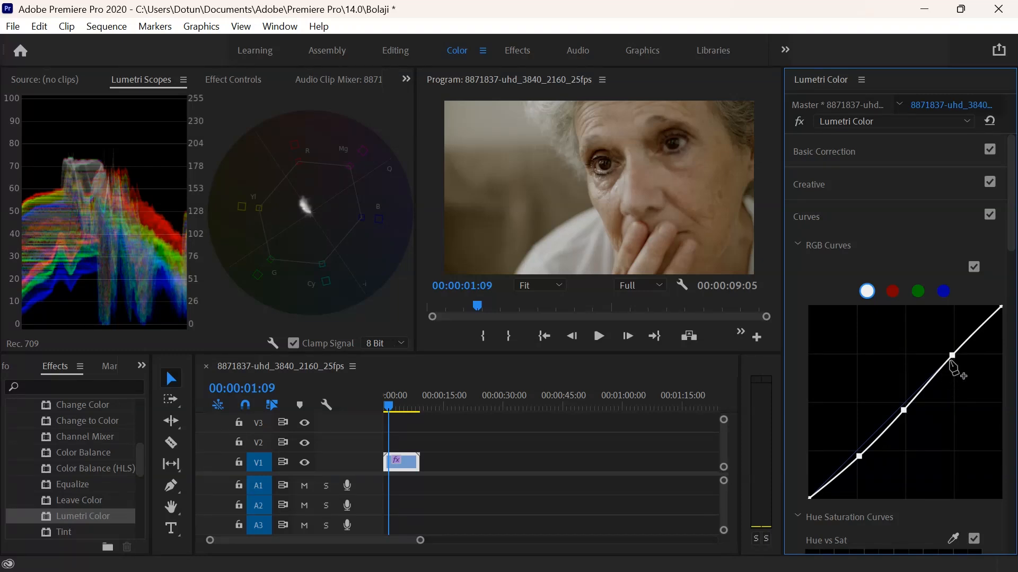
drag(951, 356, 955, 334)
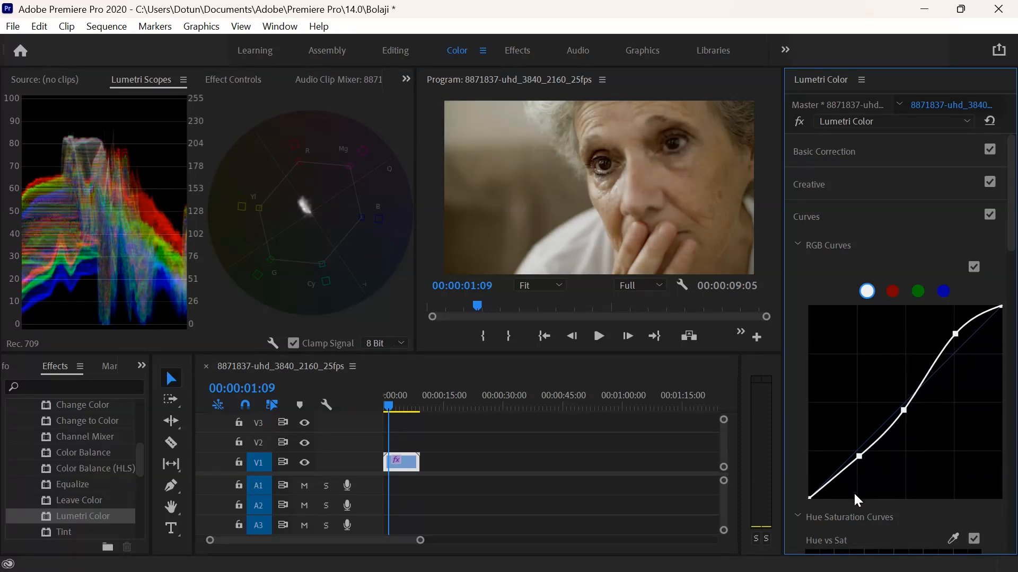
drag(858, 456, 860, 463)
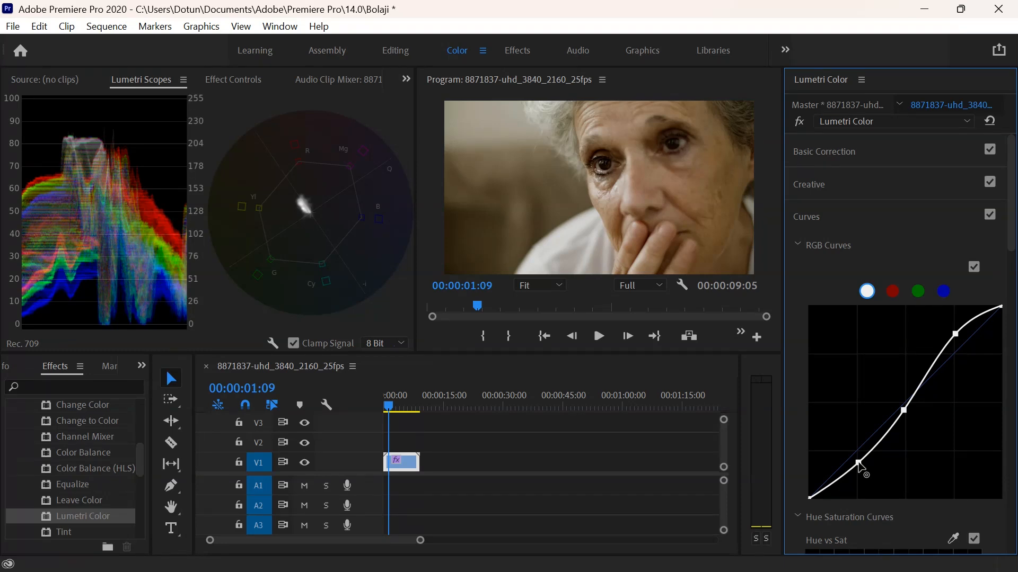
click(813, 219)
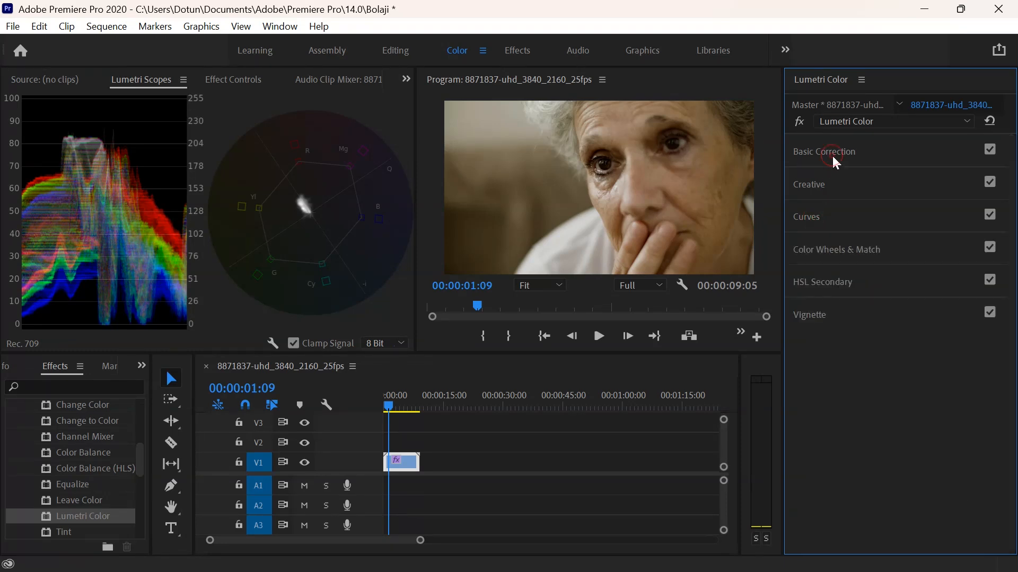
Step: Set the Basic Correction saturation to 103.3 after trying 150
click(833, 159)
click(987, 452)
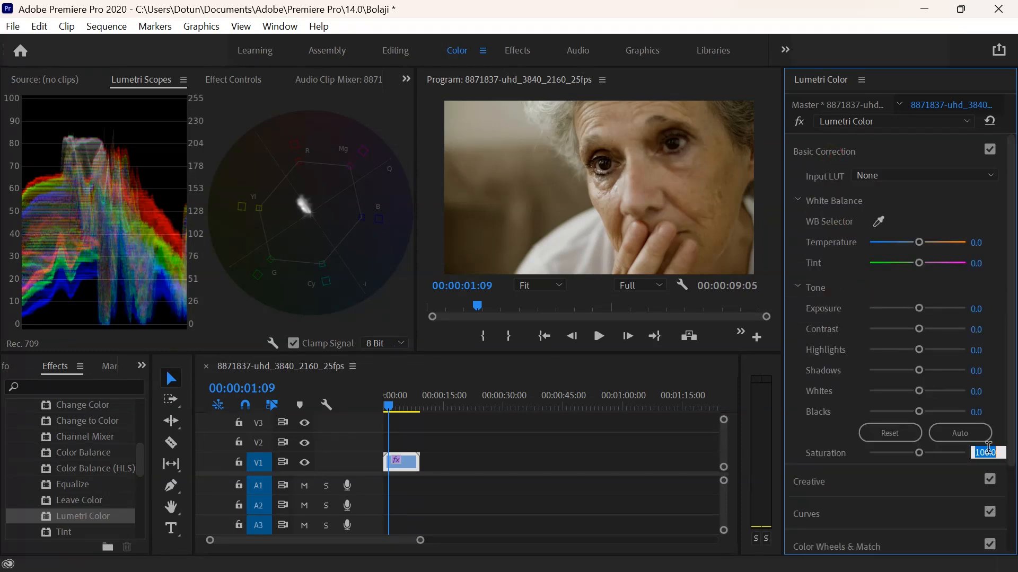
text(150)
key(Return)
drag(945, 452, 918, 457)
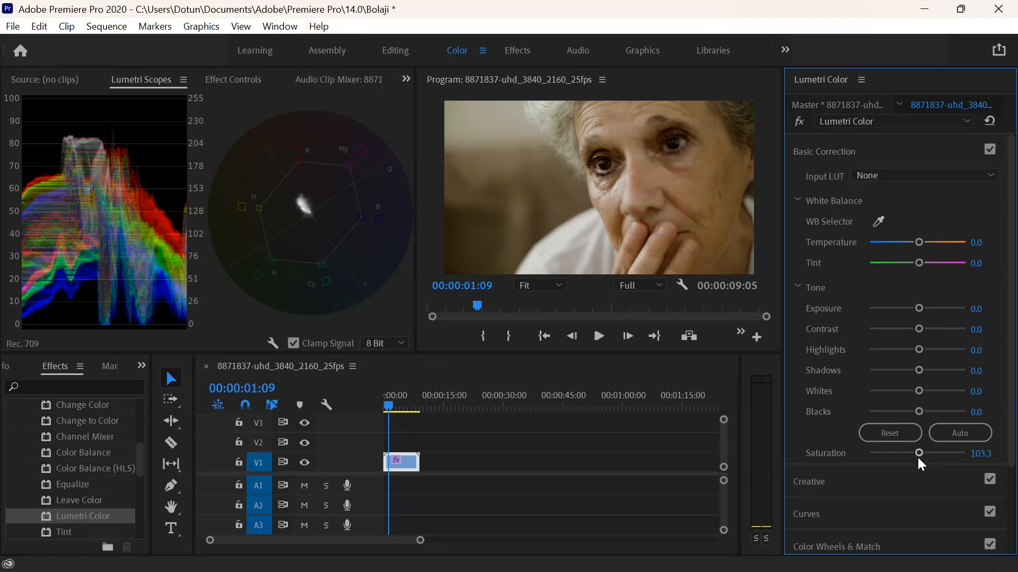
Step: Switch the Lumetri Color effect off and on to compare the original and graded image
click(796, 122)
click(796, 122)
click(809, 150)
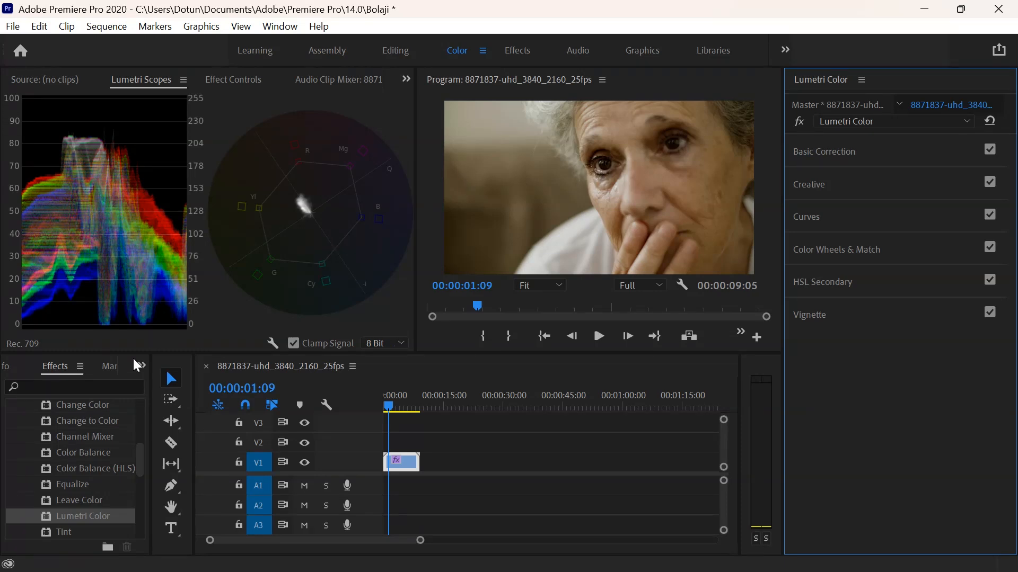
Step: Add a second Lumetri Color effect to the clip, below the first one
click(218, 82)
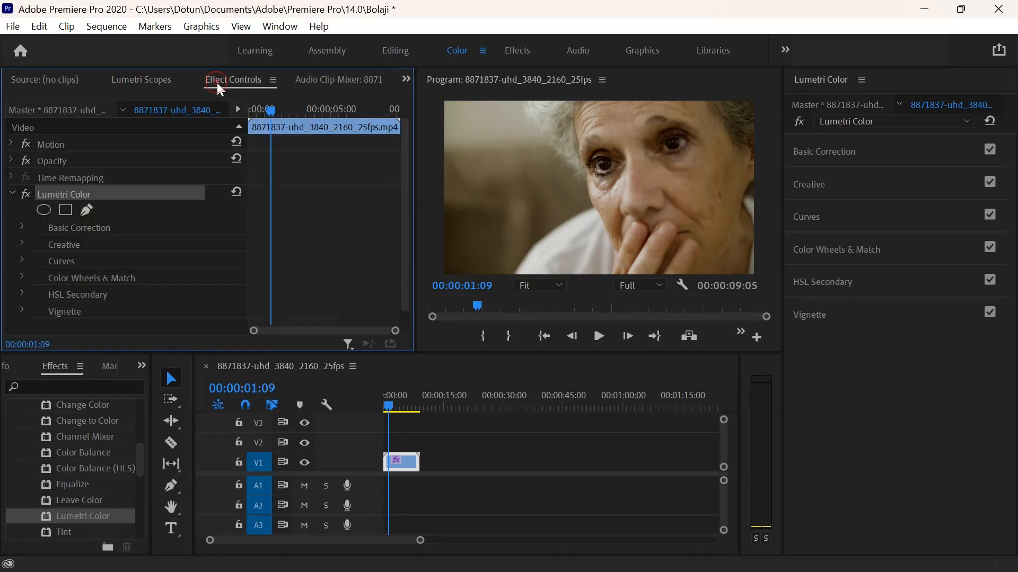
click(10, 193)
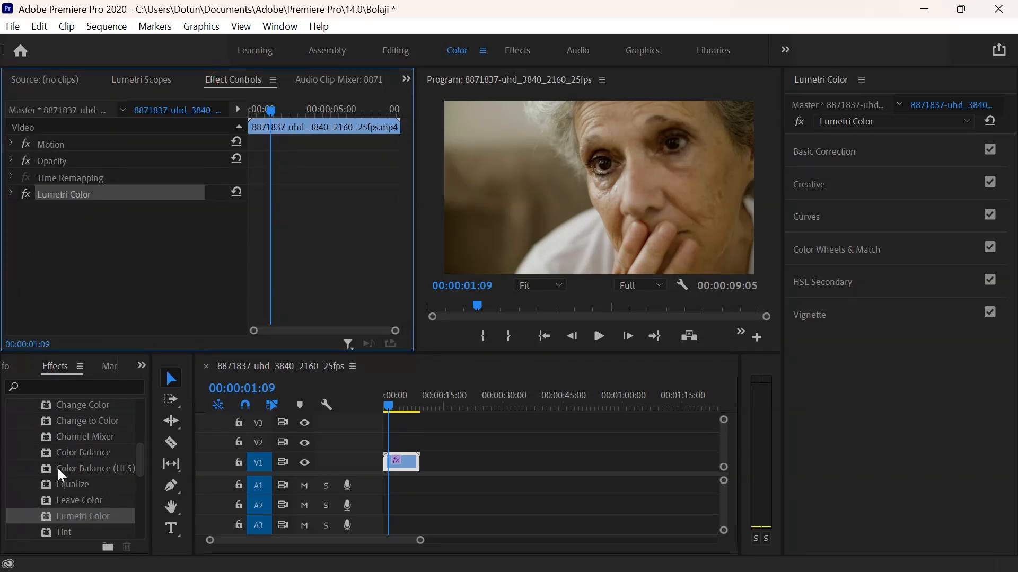
drag(79, 513, 91, 310)
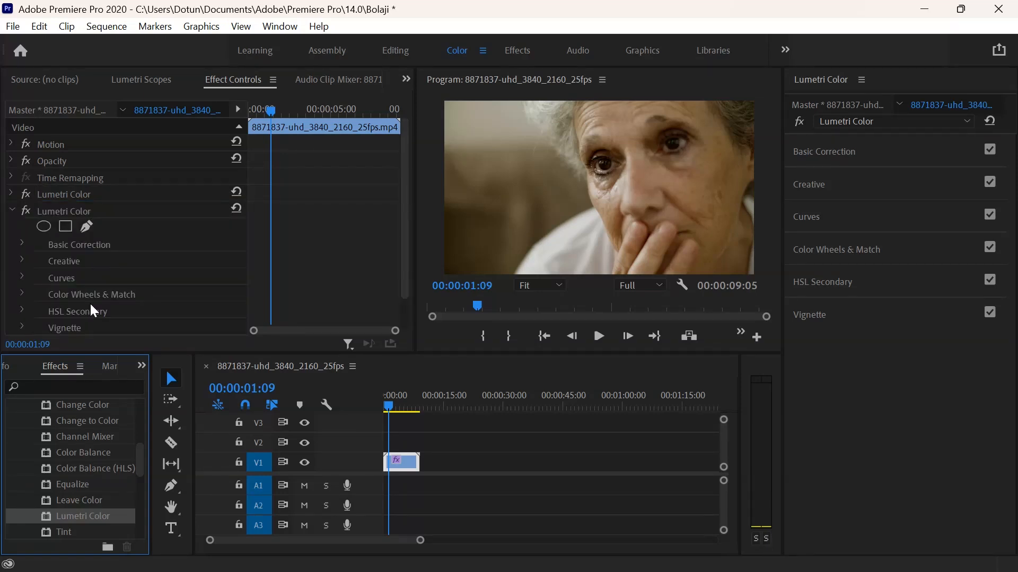
click(141, 85)
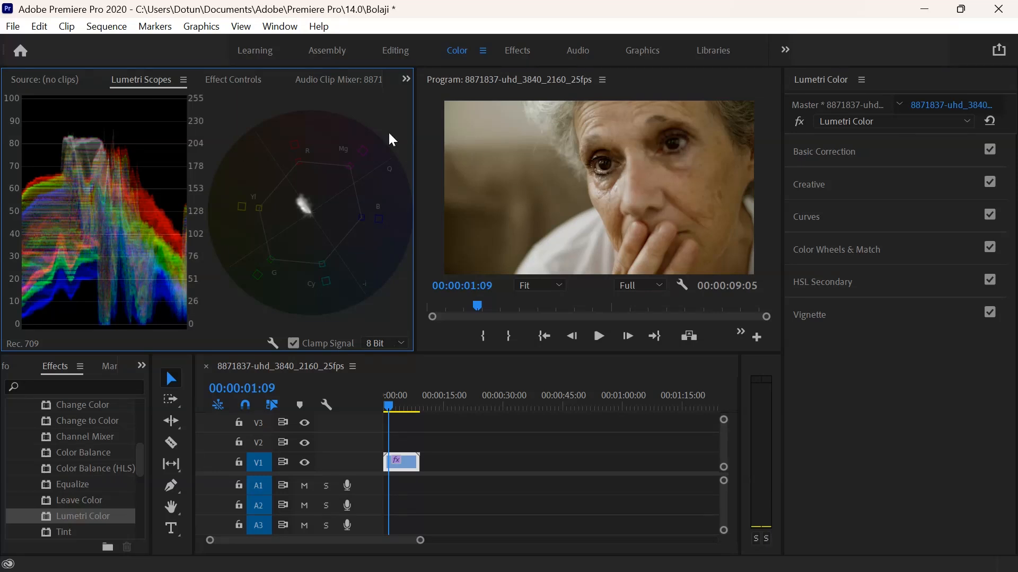
click(250, 84)
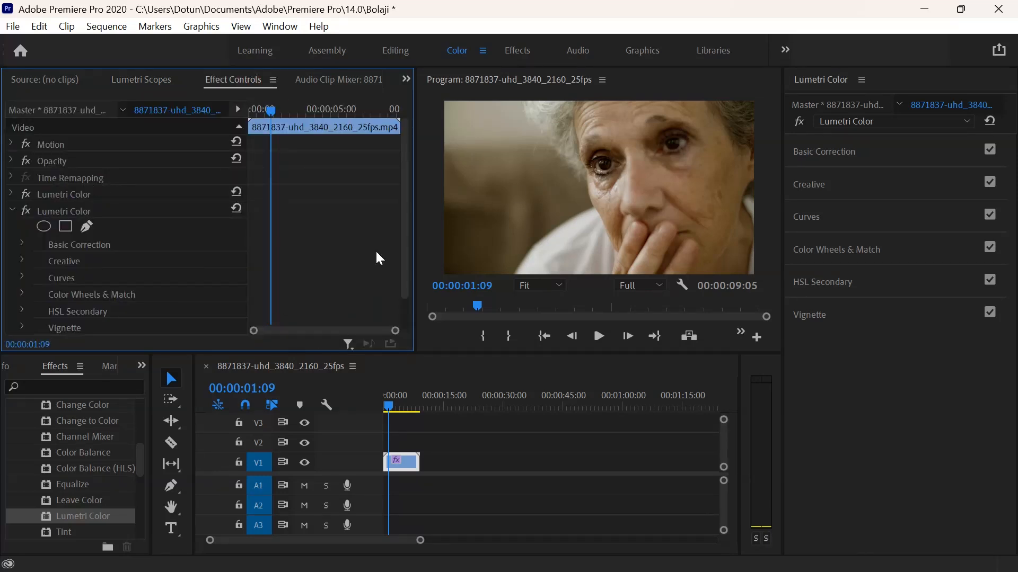
Step: Add an elliptical opacity mask to the clip and shrink it to a small patch of skin on the hand
click(803, 216)
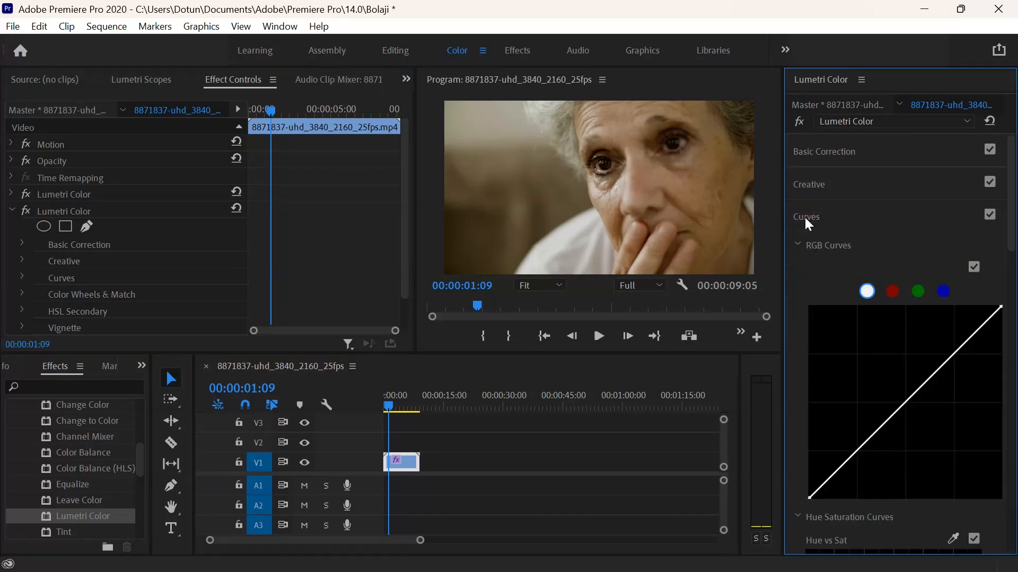
drag(1014, 242, 1006, 313)
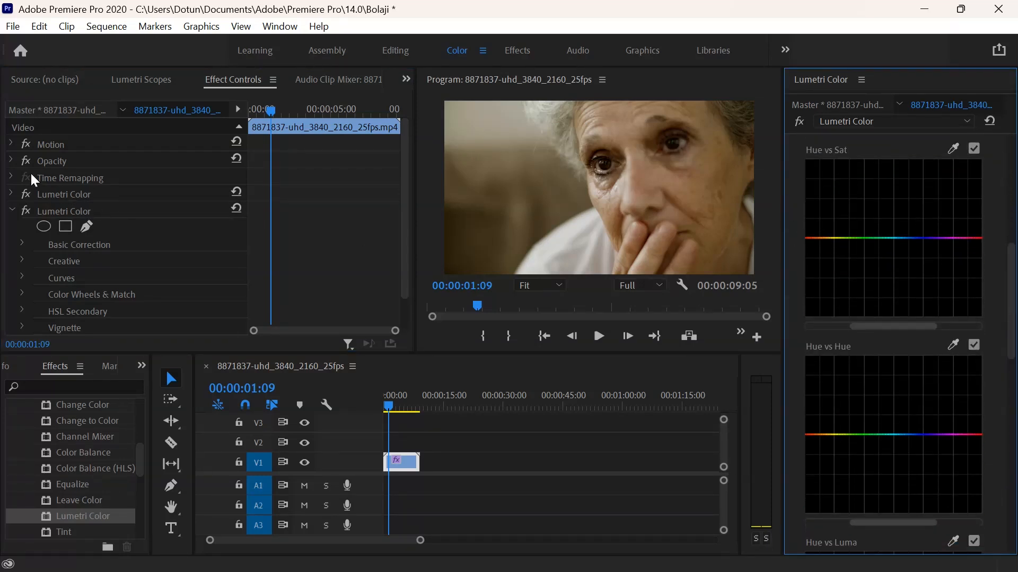
click(12, 159)
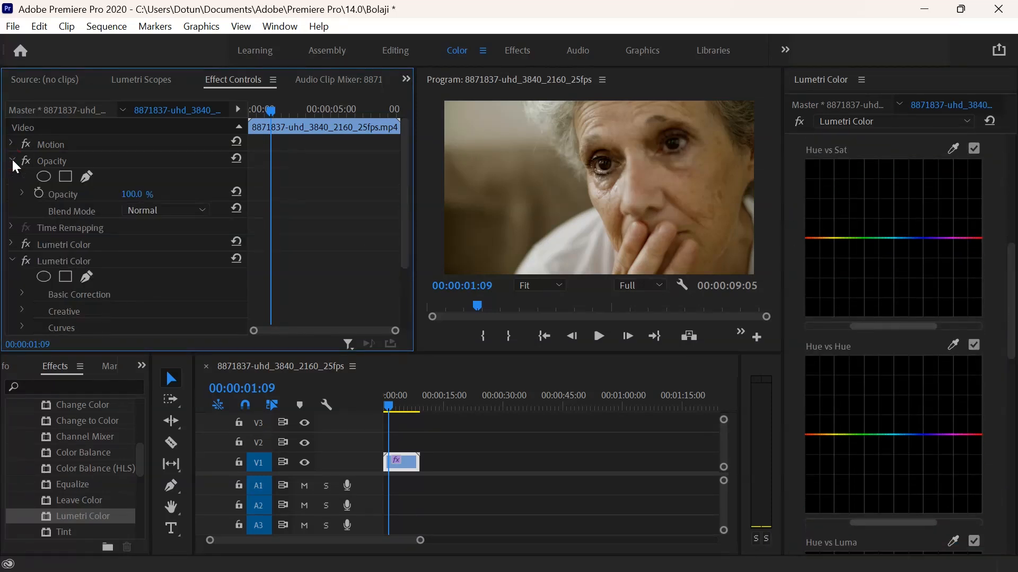
click(42, 177)
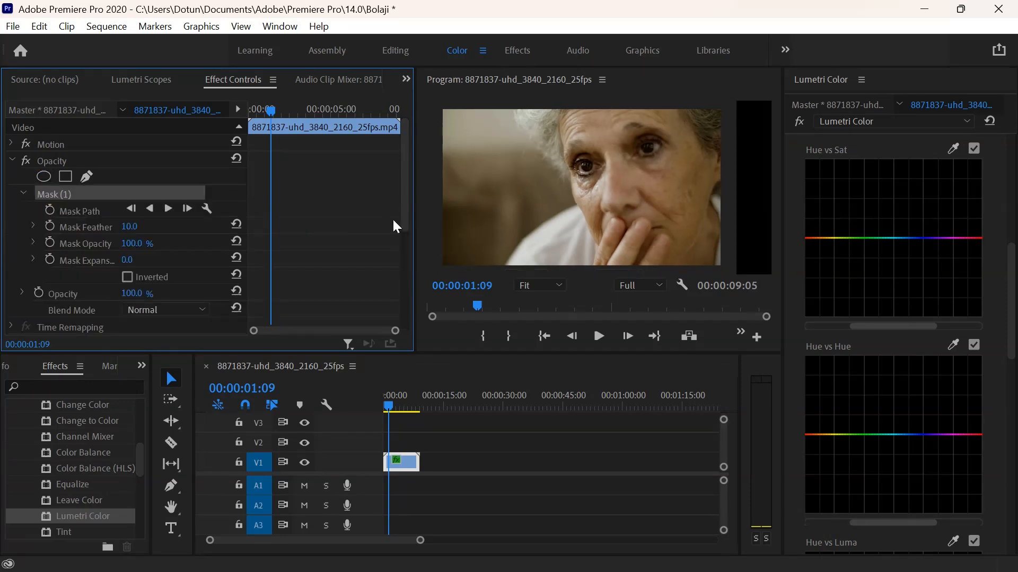
drag(560, 188, 594, 190)
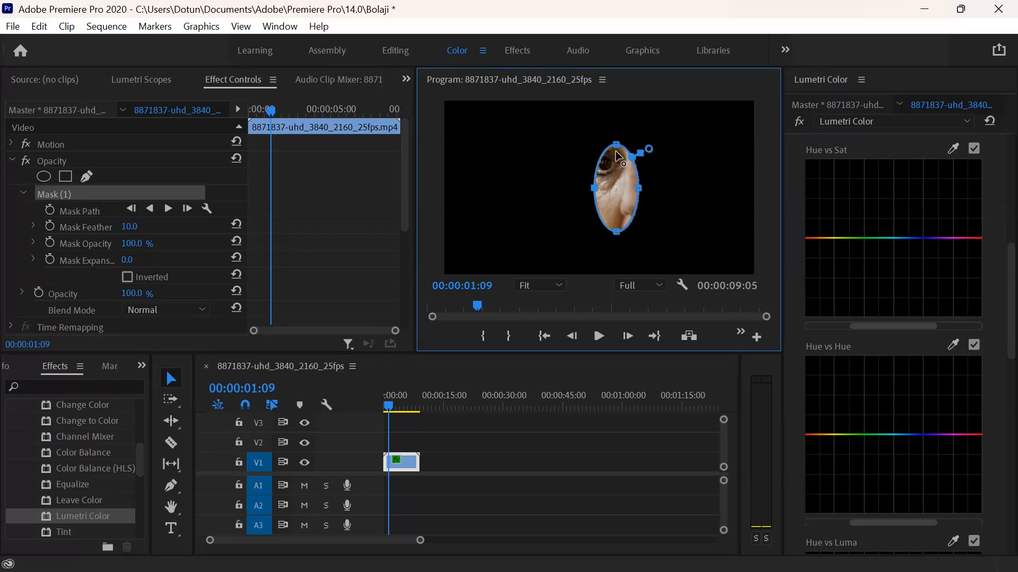
drag(617, 140, 608, 176)
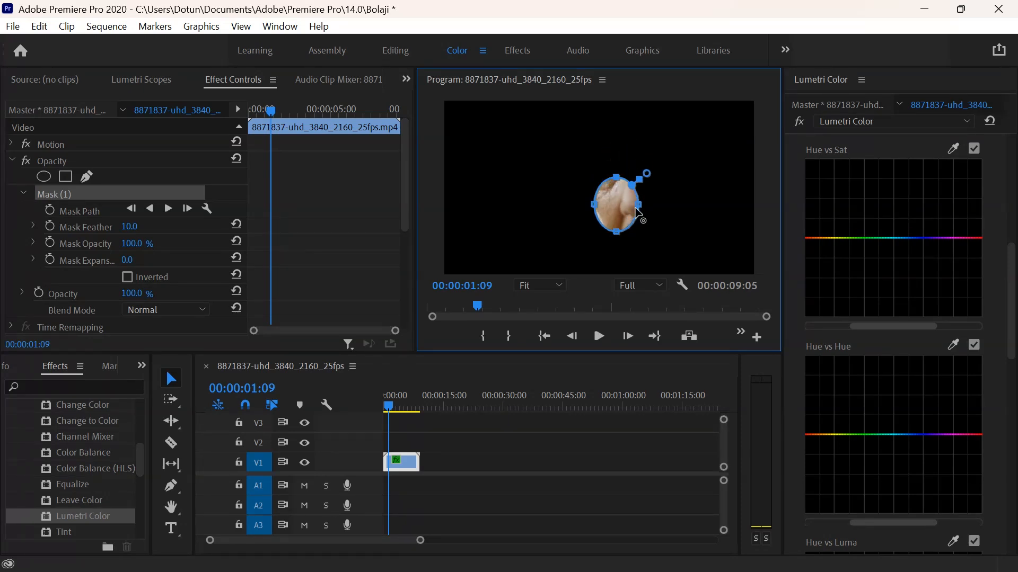
drag(639, 205, 622, 205)
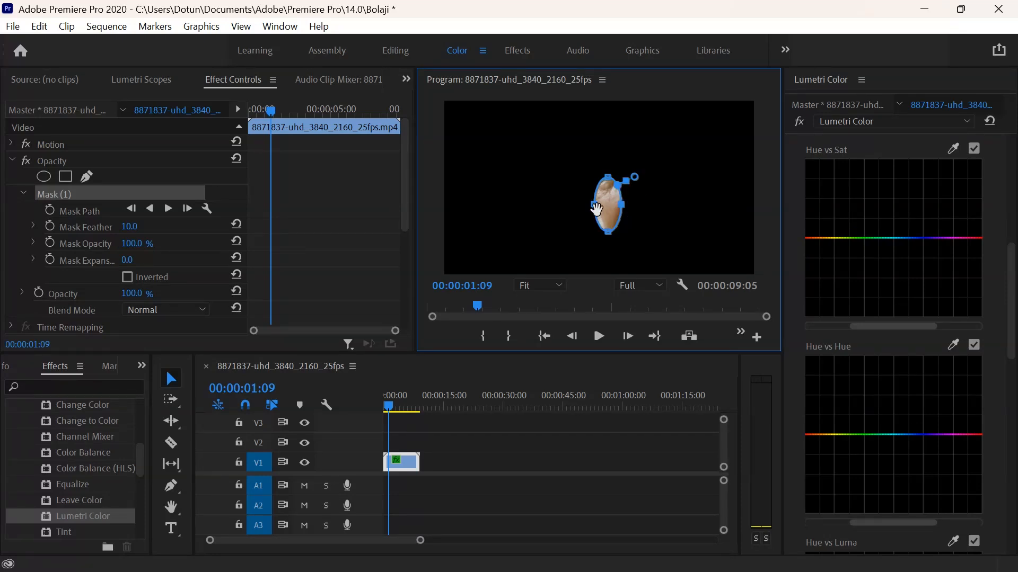
drag(594, 205, 598, 206)
Step: Set the program playback resolution to 1/4 and show the Lumetri Scopes for the masked skin patch
click(628, 280)
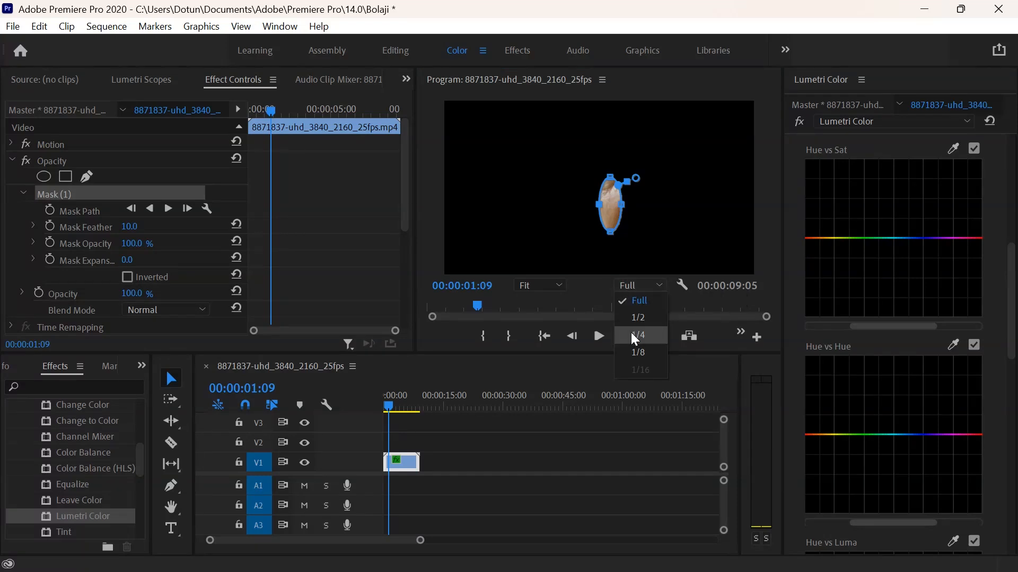
click(631, 332)
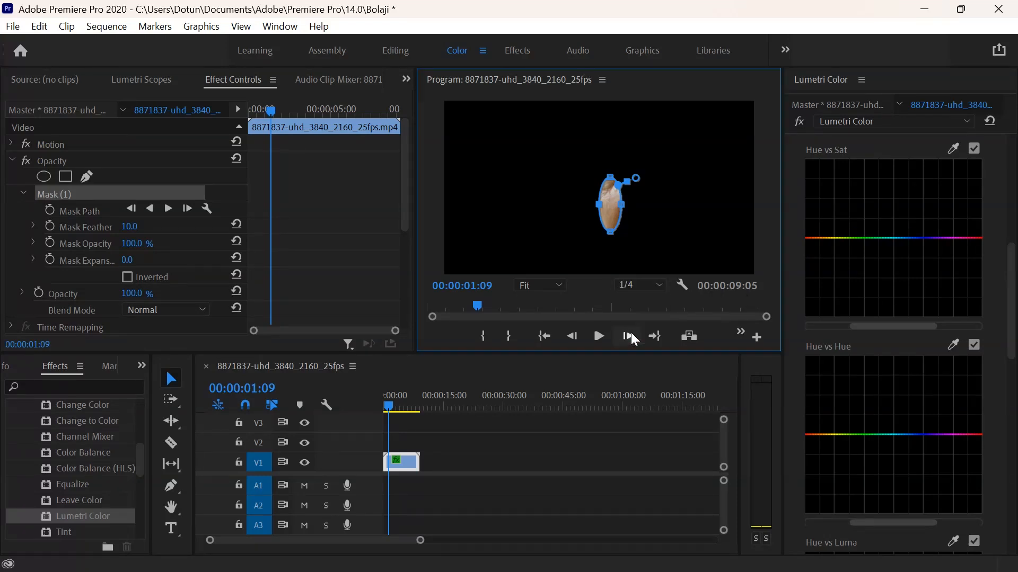
click(148, 84)
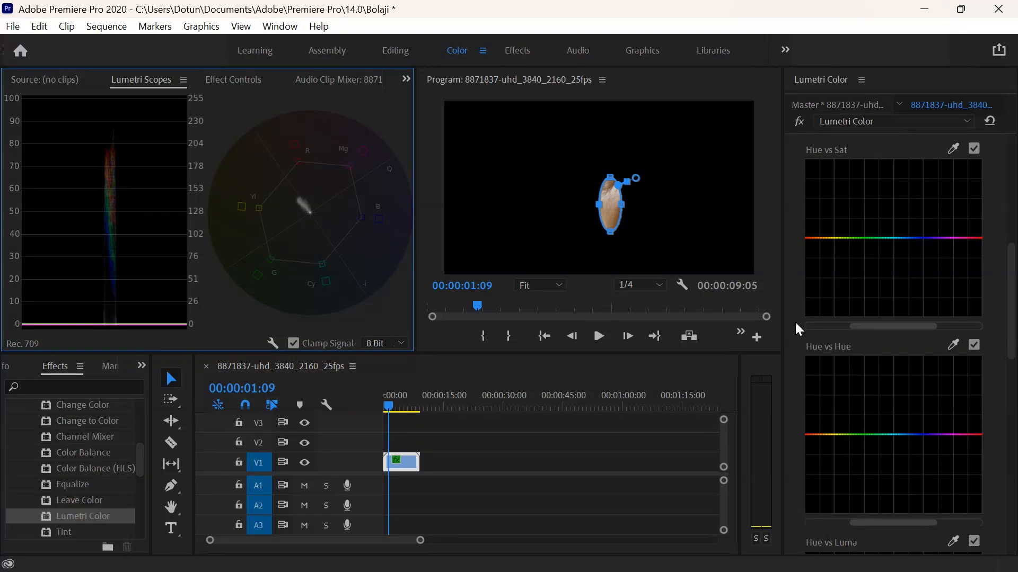
Step: Sample the masked skin for the Hue vs Hue curve and raise the middle orange point slightly
click(953, 345)
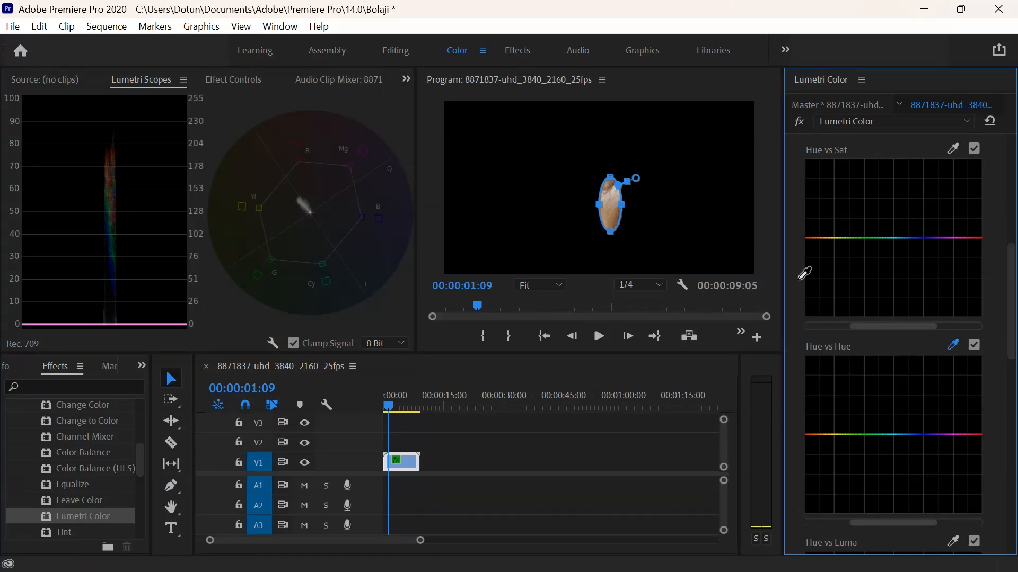
click(607, 210)
drag(870, 522, 892, 522)
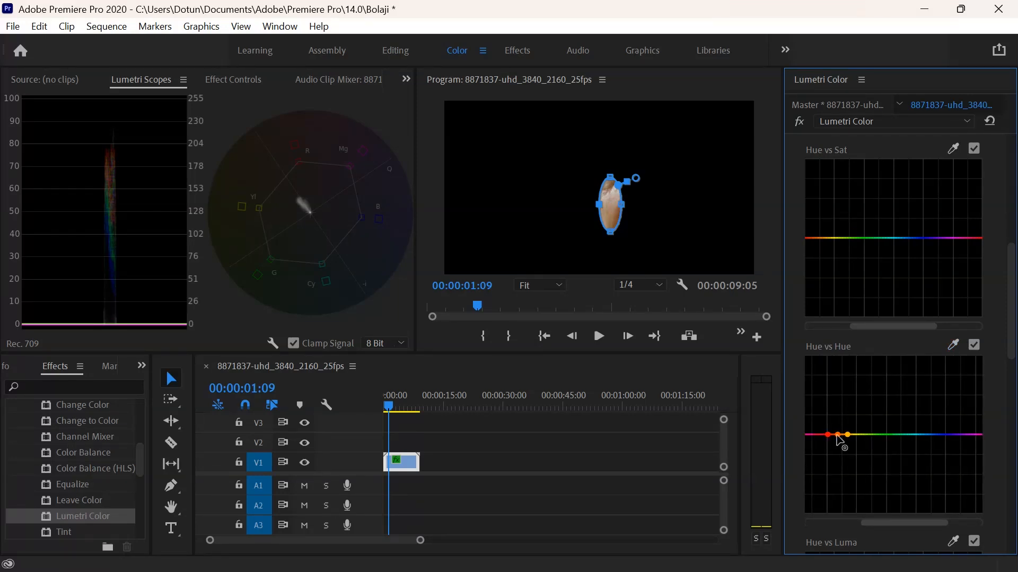
drag(838, 434, 836, 431)
Step: Delete the elliptical mask from the clip's Opacity effect
click(214, 86)
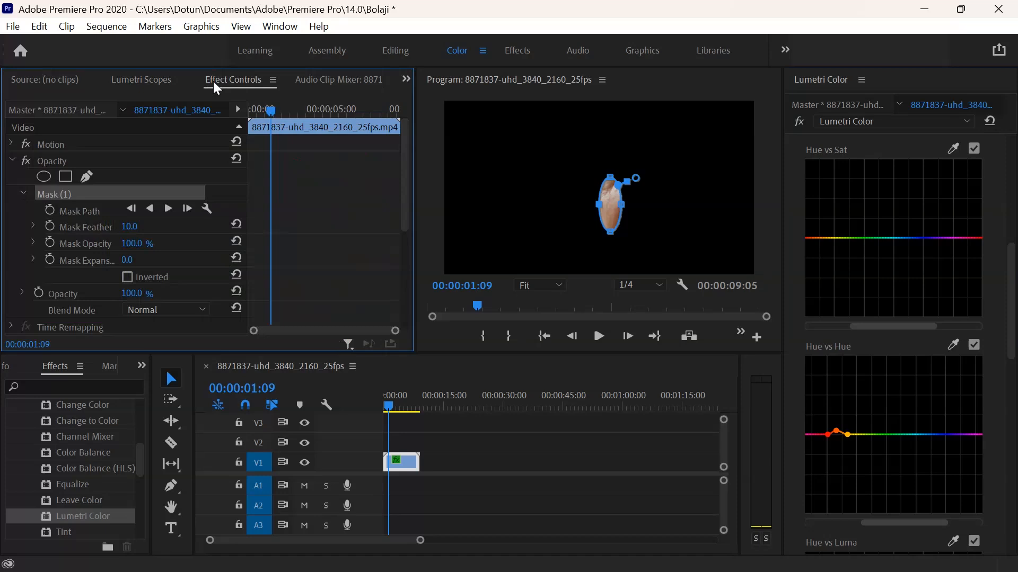
click(58, 161)
click(60, 192)
key(Delete)
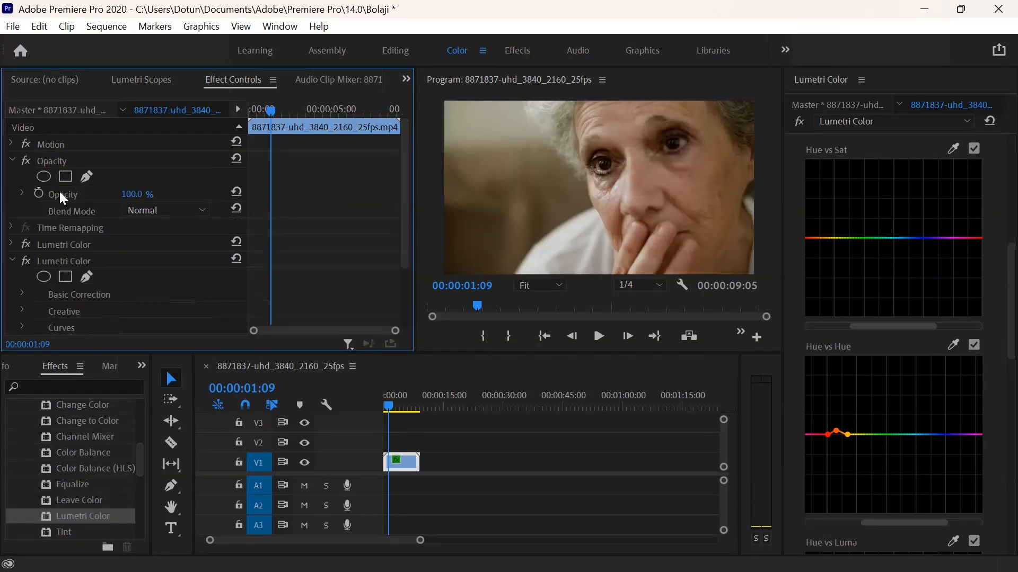
Step: Switch the second Lumetri Color effect off and on to compare the skin tone, then collapse its settings
click(27, 256)
click(26, 255)
click(12, 259)
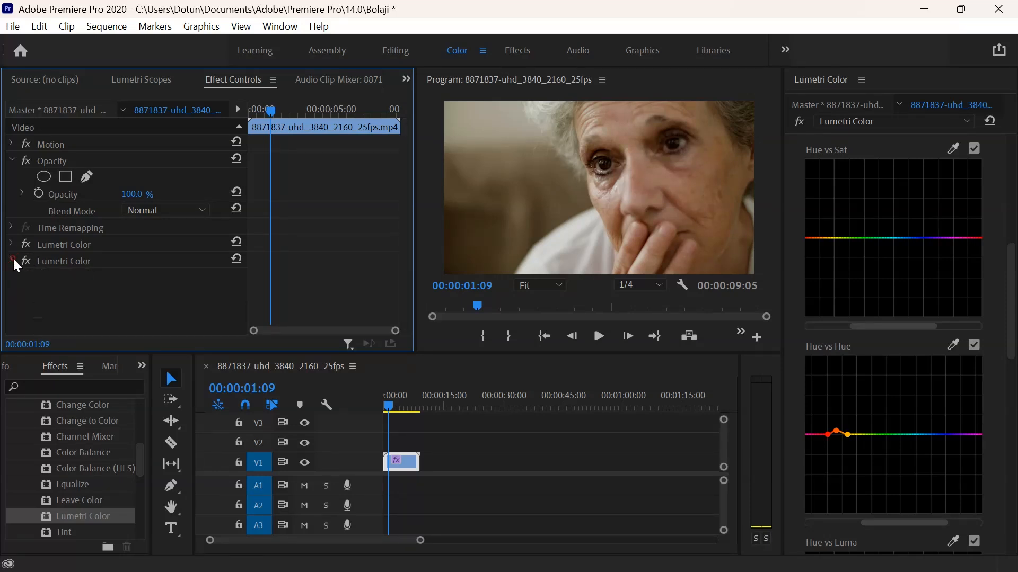
Step: Create an adjustment layer and place it on V2 above the clip, covering the clip's full length
click(140, 366)
click(149, 386)
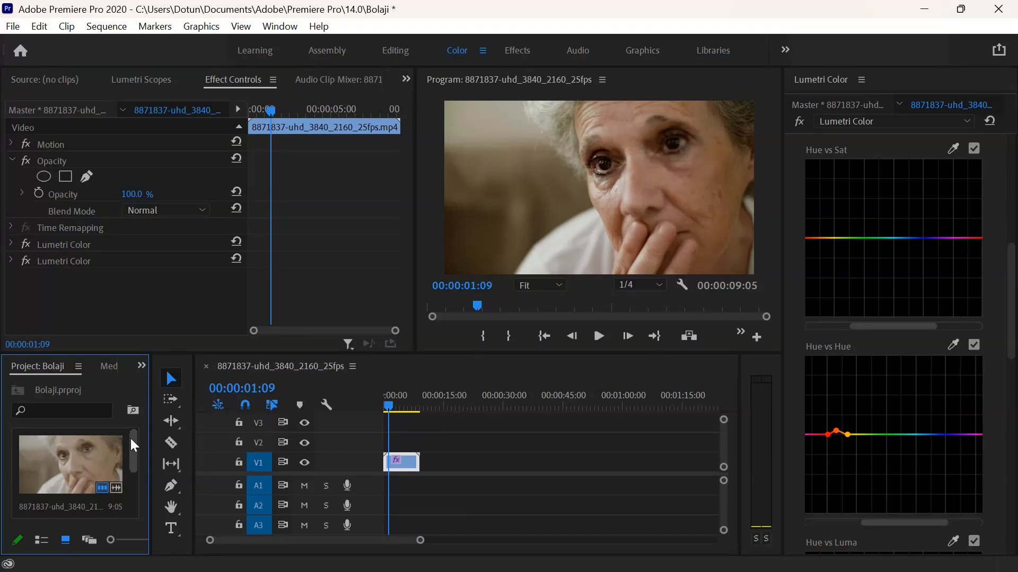
drag(130, 437, 129, 476)
right_click(109, 388)
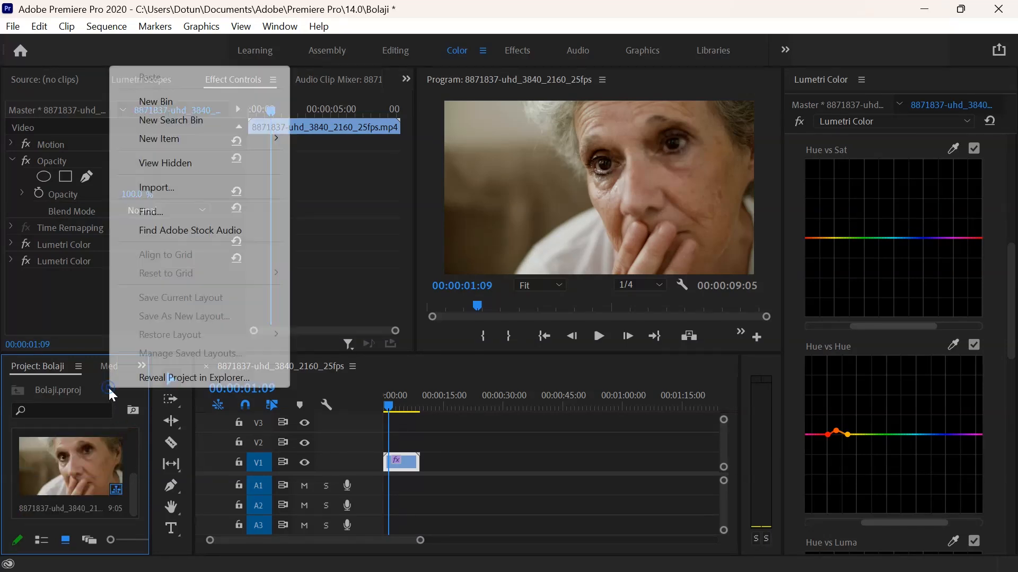
mouse_move(197, 140)
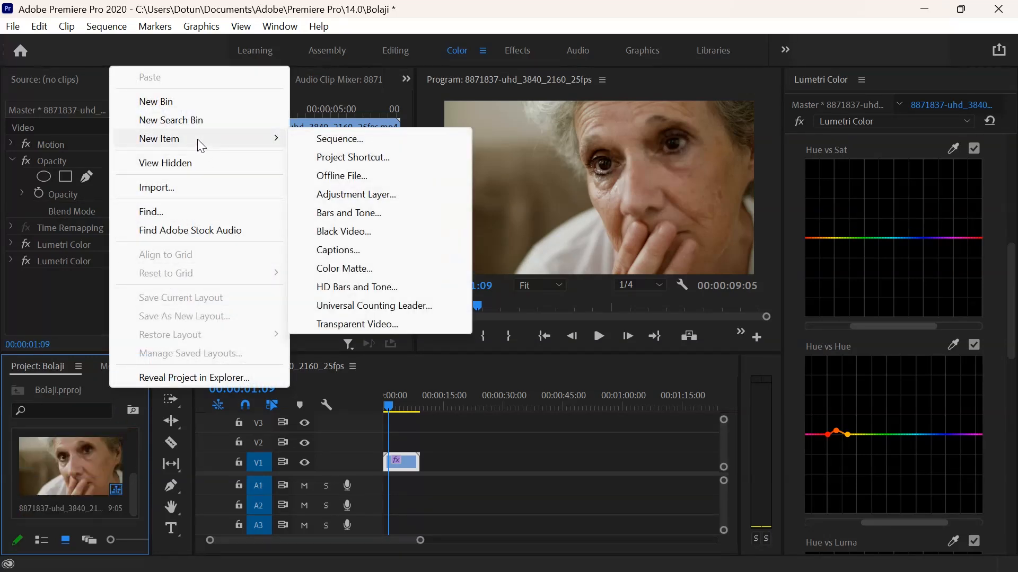
click(332, 196)
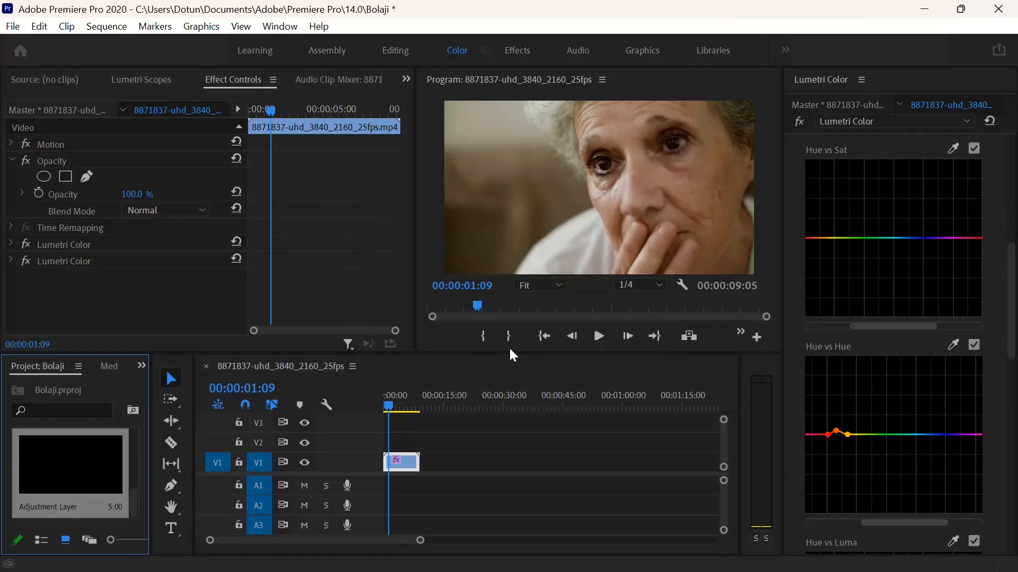
click(510, 349)
drag(85, 466, 419, 443)
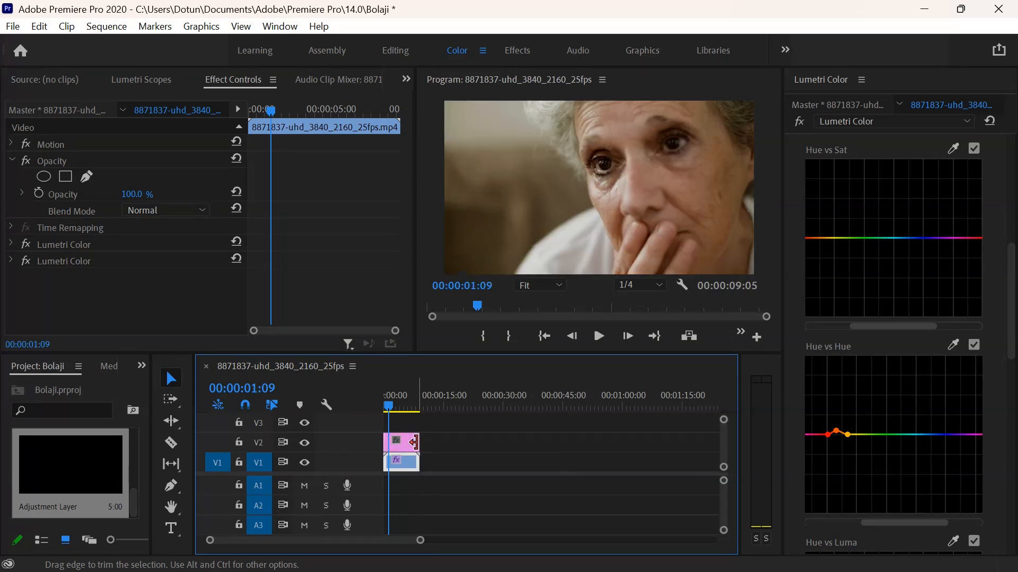
Step: Select the adjustment layer with the playhead at 00:00:02:15 and set the playback resolution to 1/8
click(395, 406)
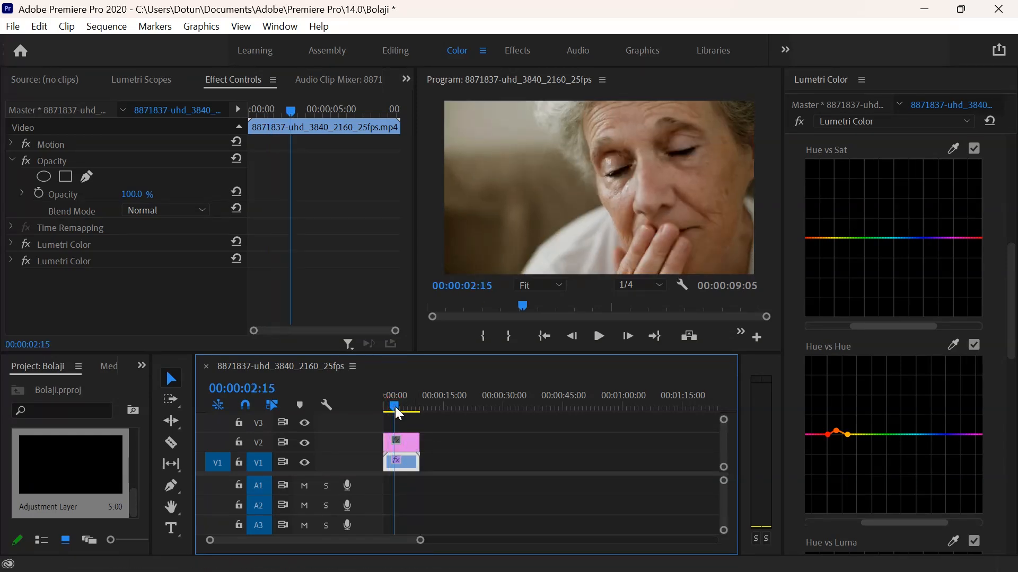
click(400, 445)
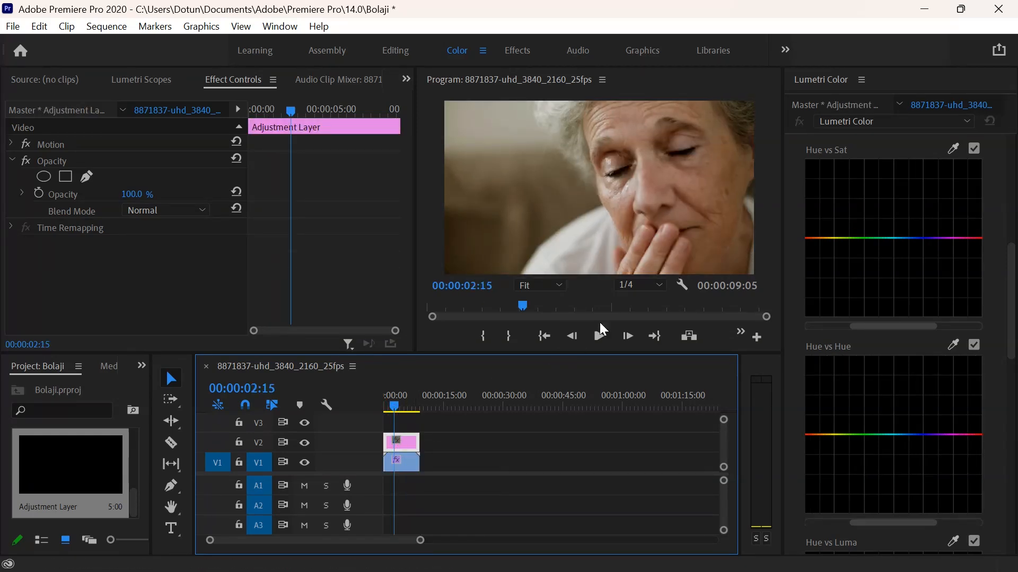
click(625, 285)
click(636, 353)
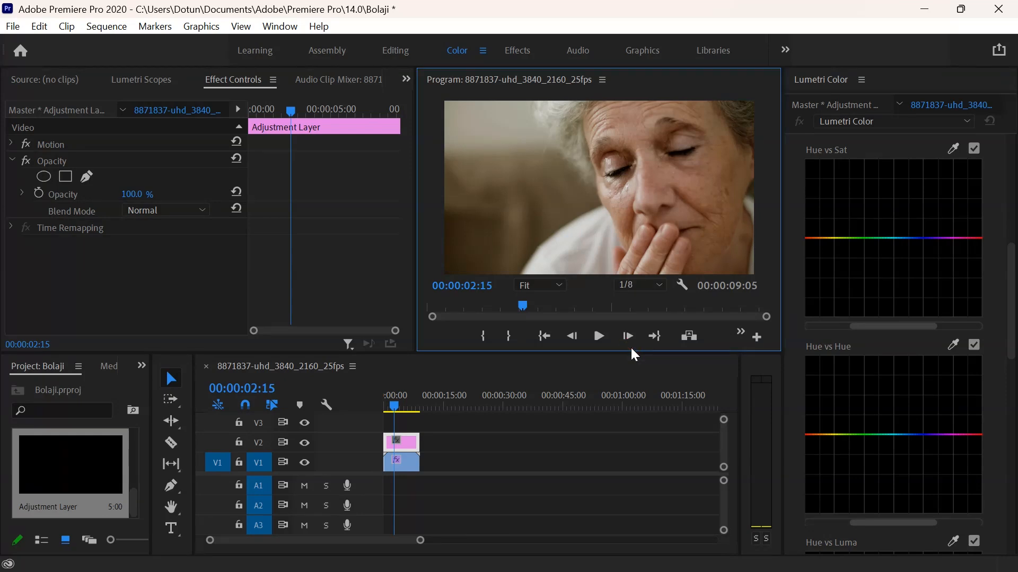
Step: Apply a Lumetri Color effect to the adjustment layer
click(141, 366)
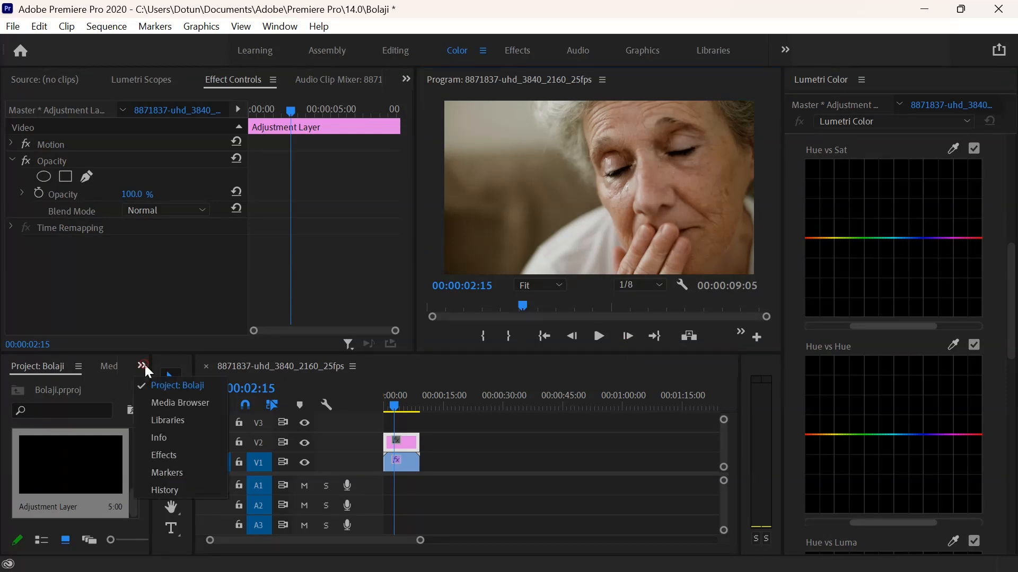
click(158, 454)
drag(100, 516, 111, 222)
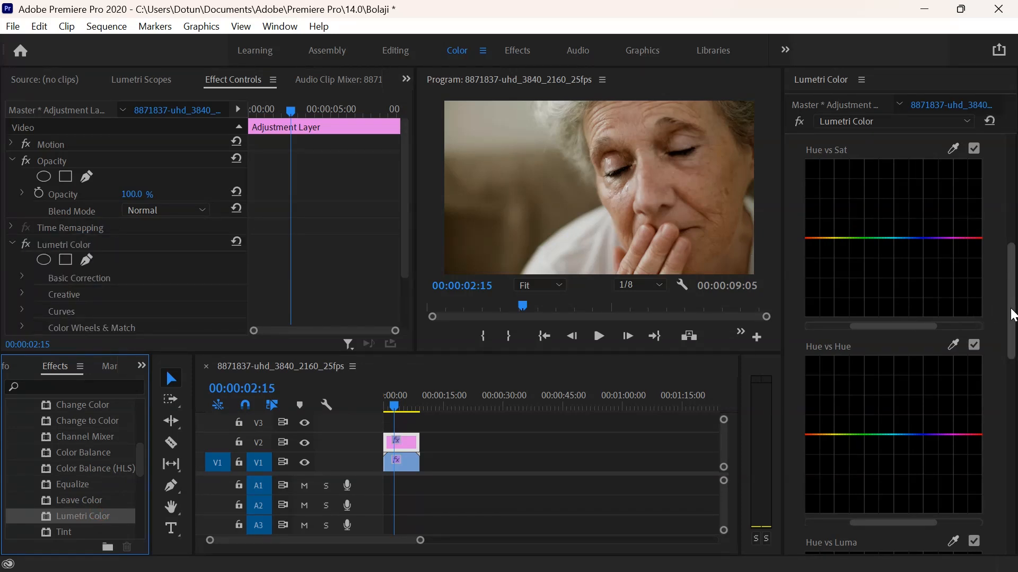
Step: Add three points to the adjustment layer's white RGB curve, lowering the shadow point and slightly lowering the midpoint
drag(1010, 313, 1010, 202)
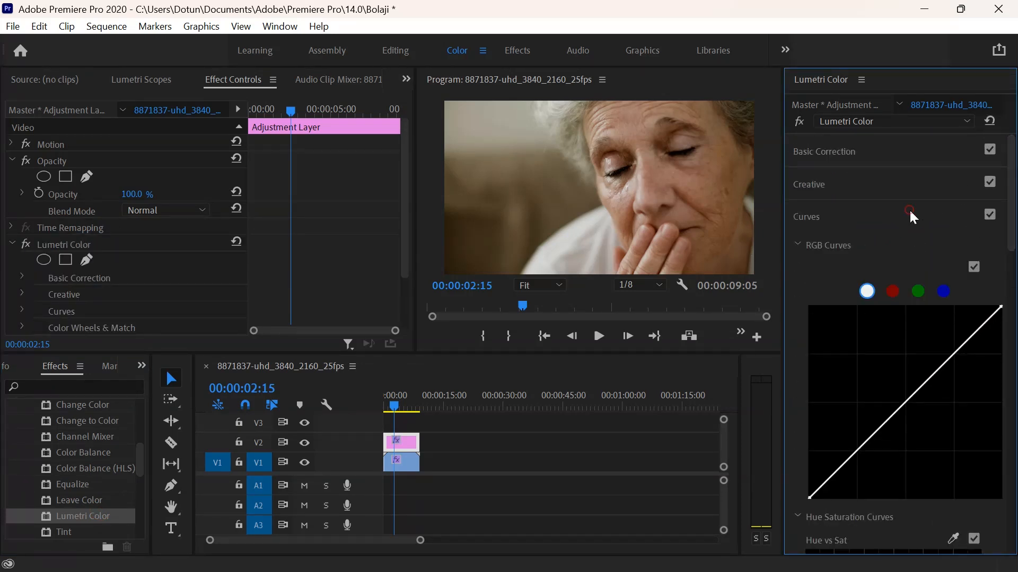
click(910, 212)
click(901, 213)
drag(1012, 217, 1013, 252)
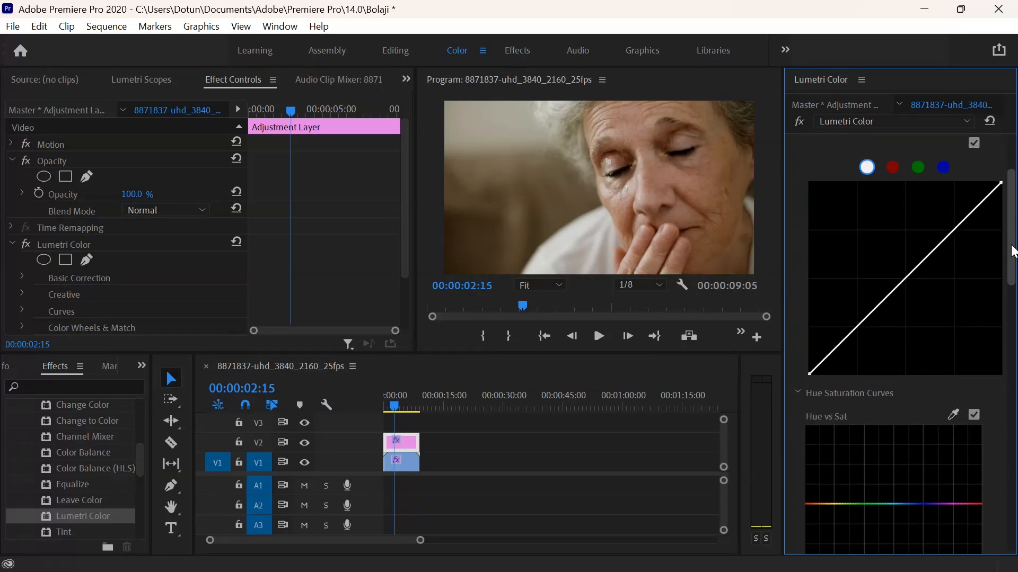
click(953, 229)
click(906, 277)
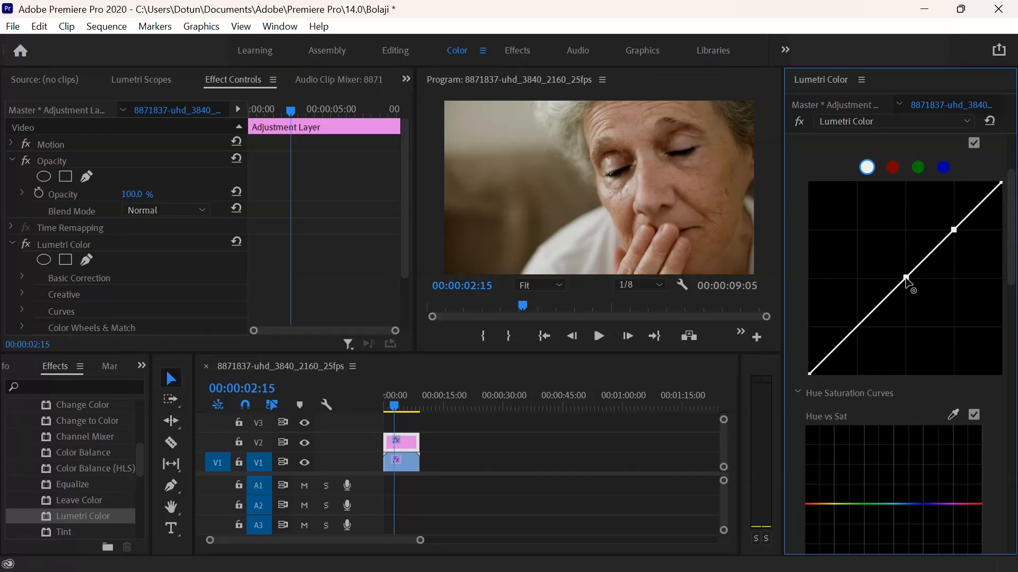
click(856, 327)
drag(857, 327, 859, 332)
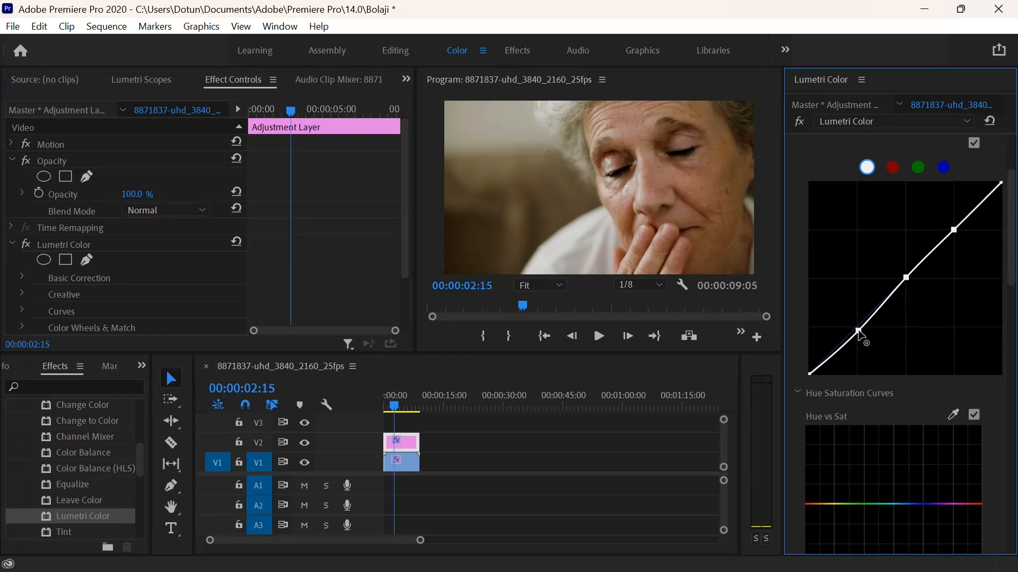
drag(858, 332, 856, 341)
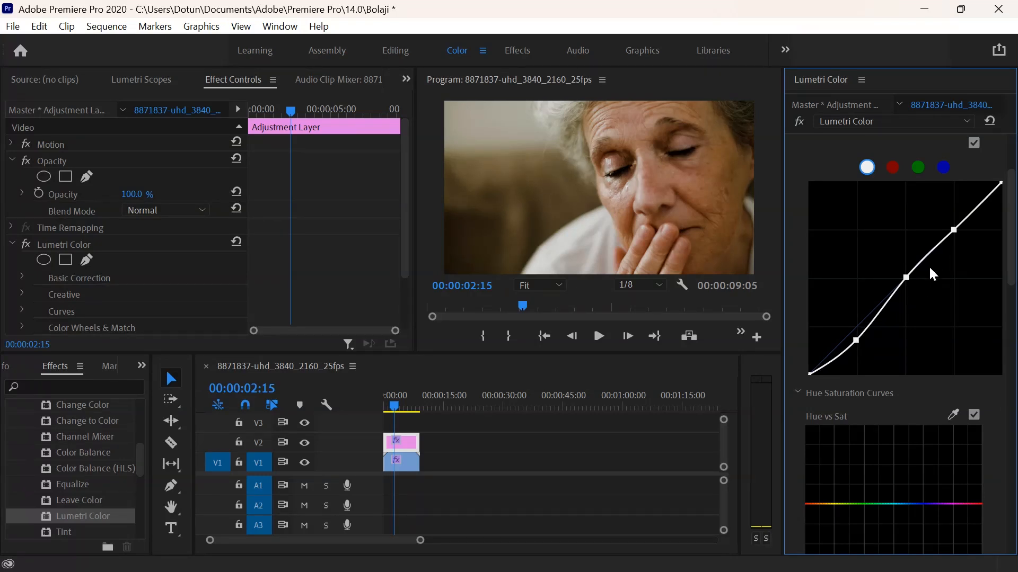
drag(906, 278, 905, 279)
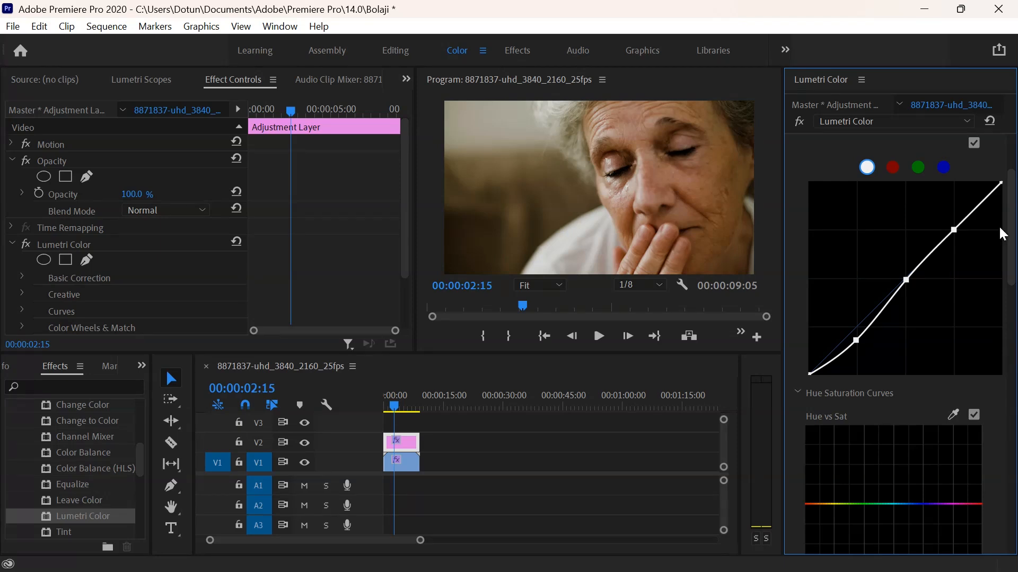
Step: Collapse the Curves settings and open the HSL Secondary settings of the adjustment layer's Lumetri Color
scroll(1009, 227, up, 1)
scroll(1008, 227, up, 1)
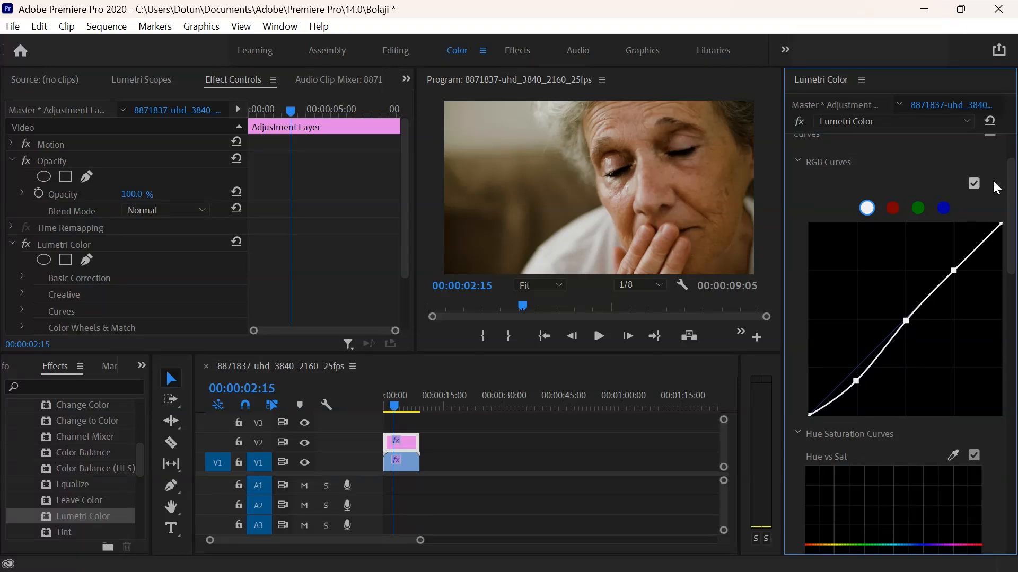
drag(1012, 200, 1012, 257)
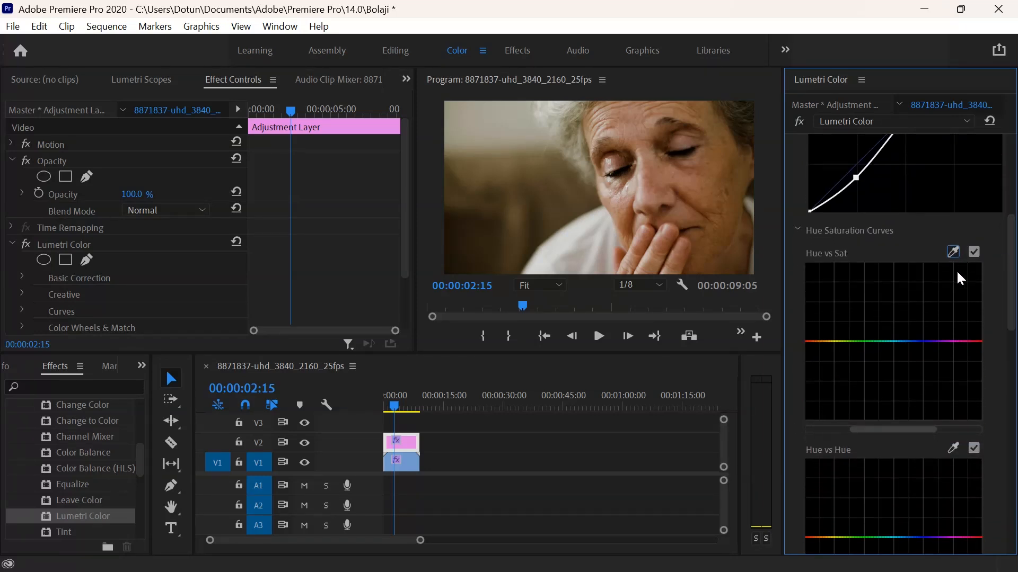
drag(1009, 297, 1001, 227)
click(911, 192)
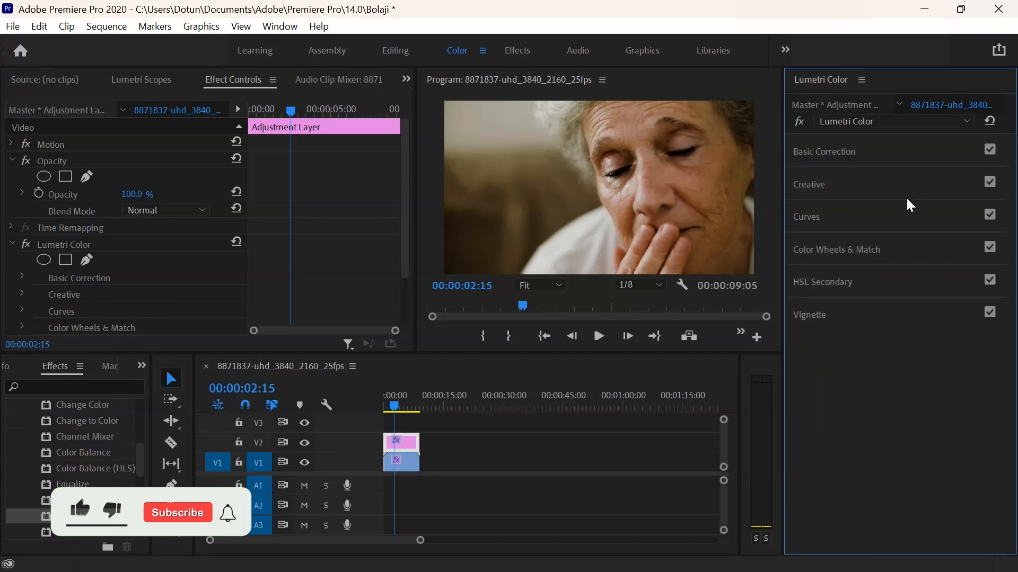
click(871, 280)
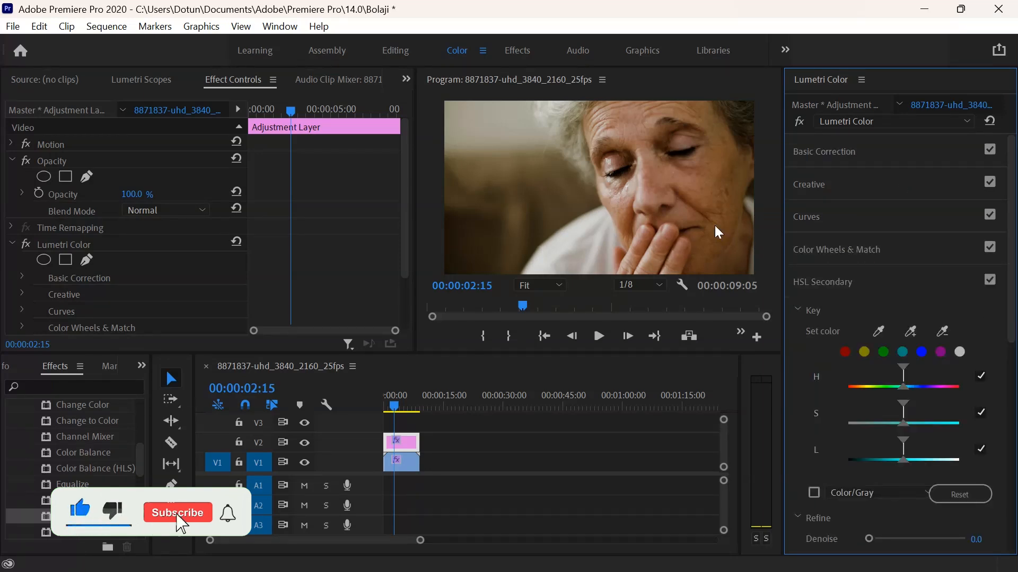
Step: Try keying the blurred background by sampling an added colour, checking the Color/Gray mask and shifting the hue range slightly toward red
click(909, 332)
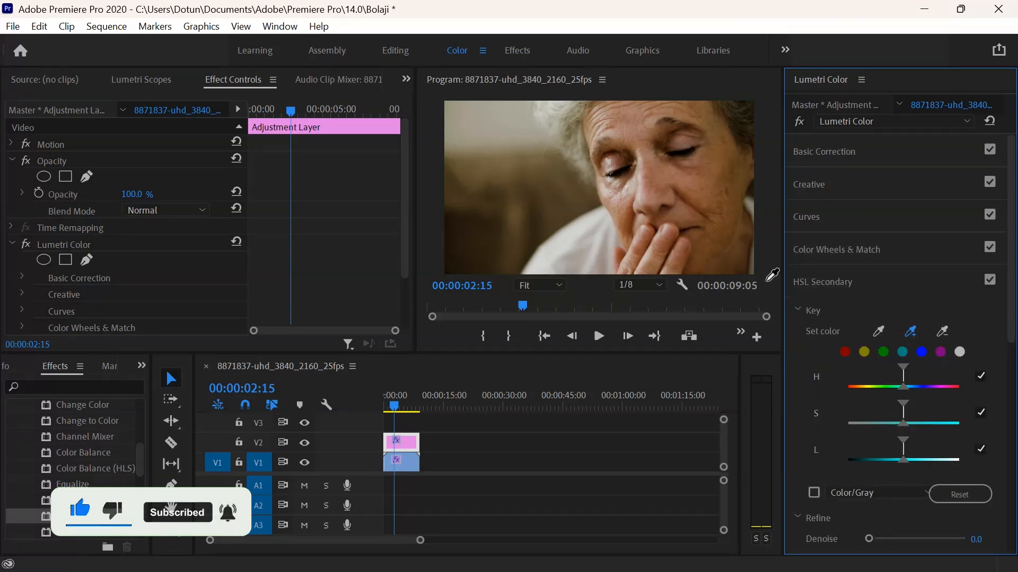
click(522, 133)
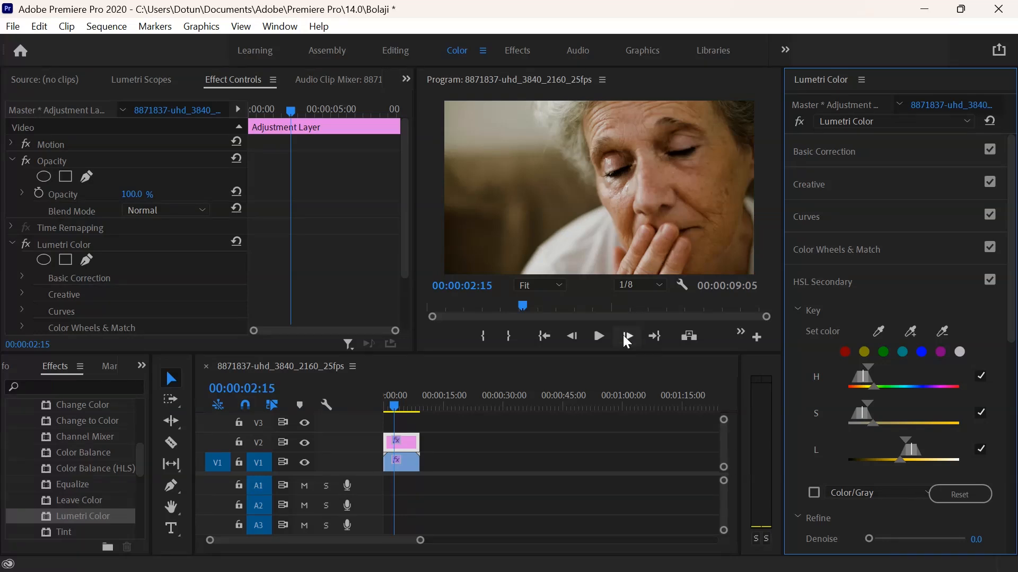
click(812, 492)
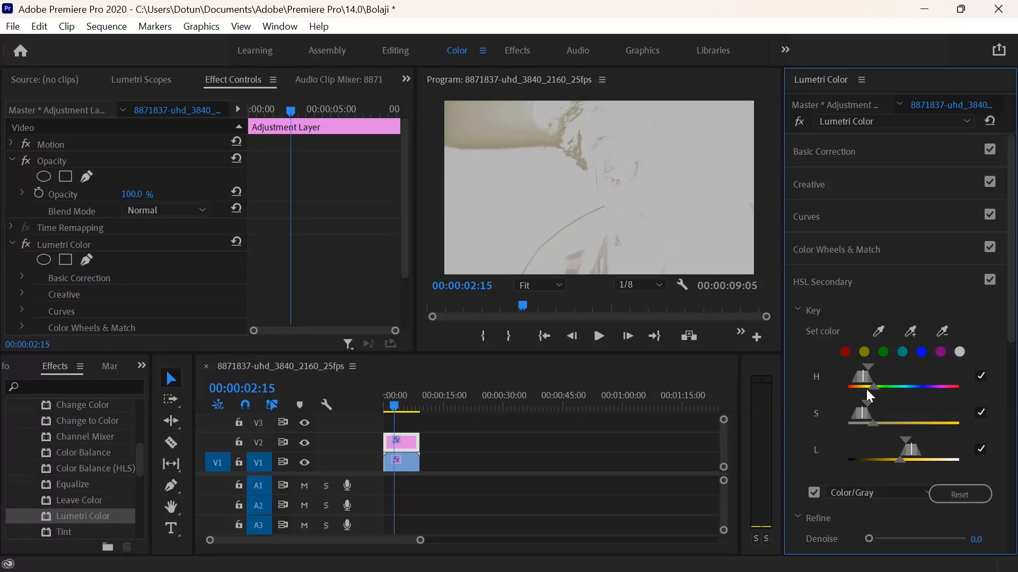
mouse_move(861, 376)
mouse_down()
mouse_move(877, 387)
mouse_move(859, 379)
mouse_up()
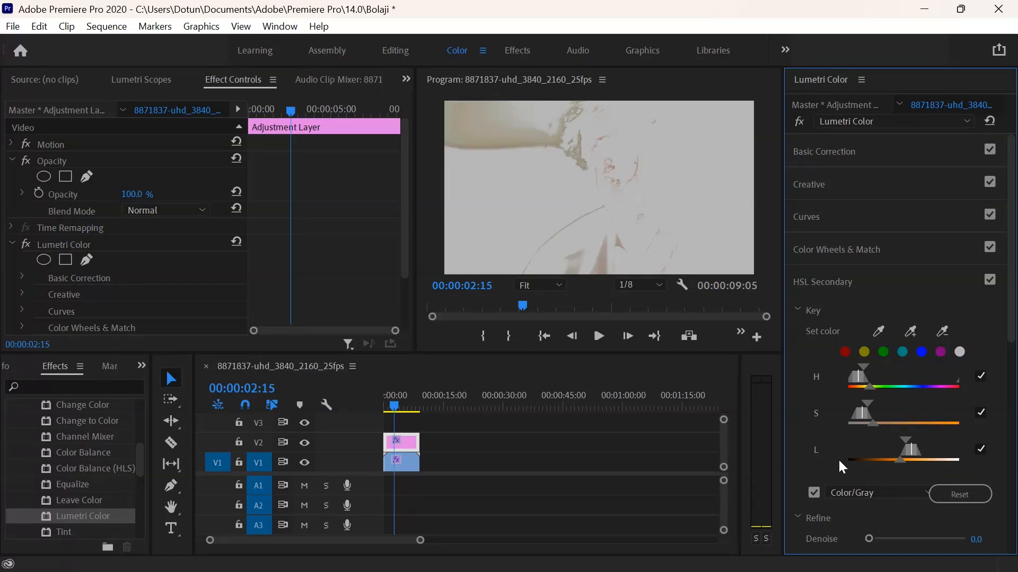
click(814, 493)
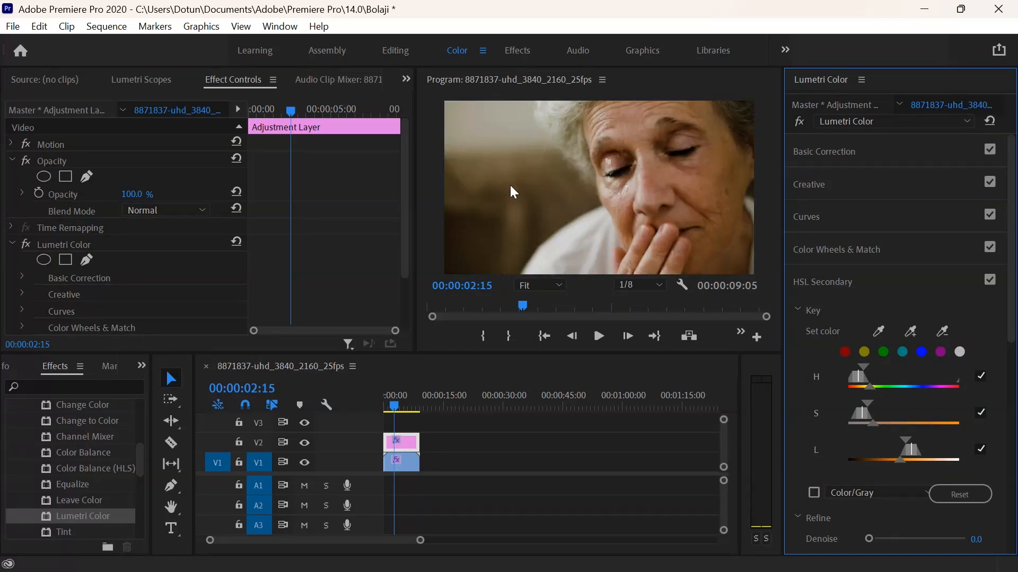
Step: Key the dark background by sampling its colour, then refine the Color/Gray mask with wider saturation and luminance ranges and a colour subtracted near the eye
click(879, 331)
click(541, 199)
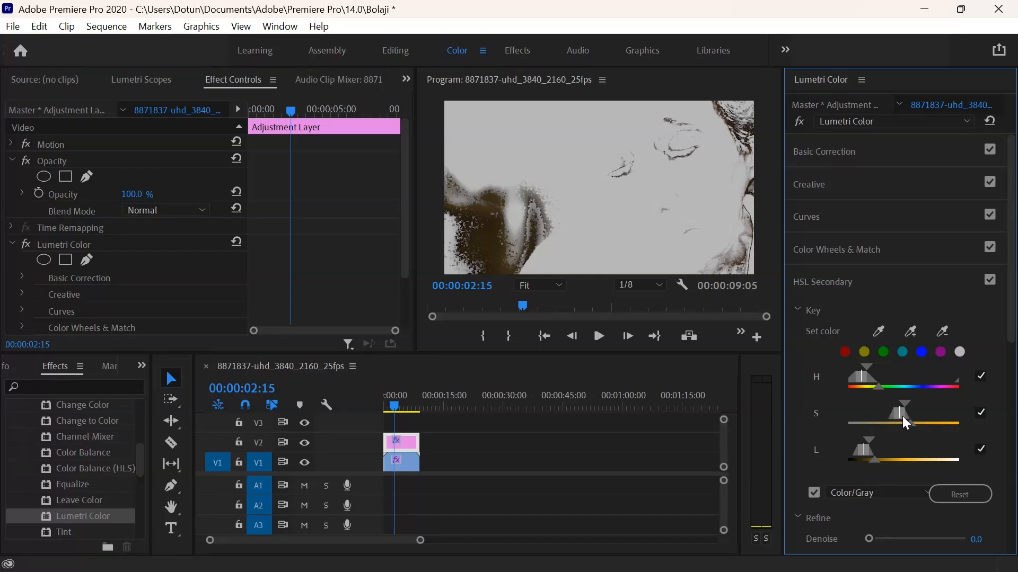
drag(908, 423, 921, 428)
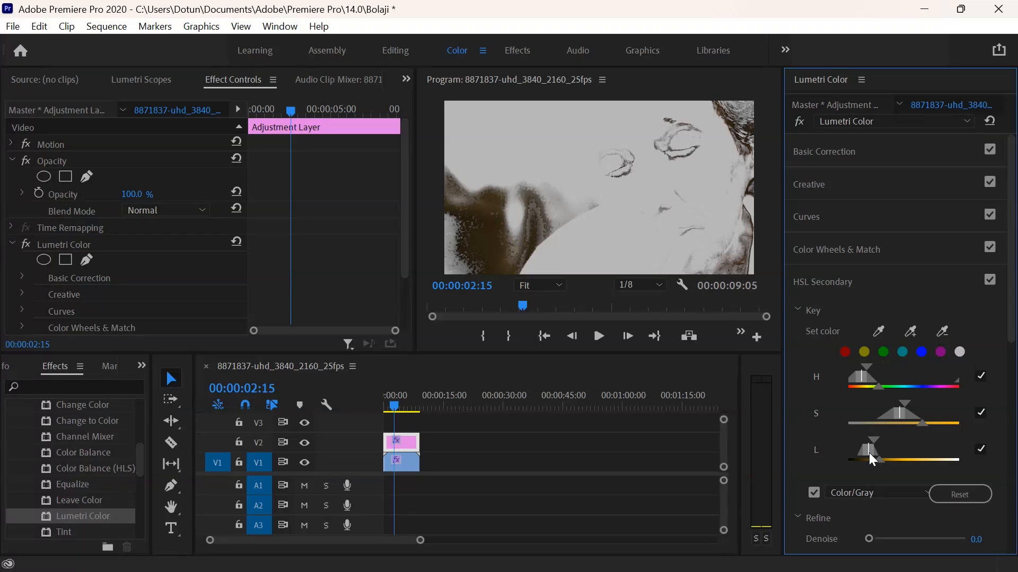
mouse_move(869, 454)
mouse_down()
mouse_move(883, 455)
mouse_move(856, 456)
mouse_move(865, 457)
mouse_up()
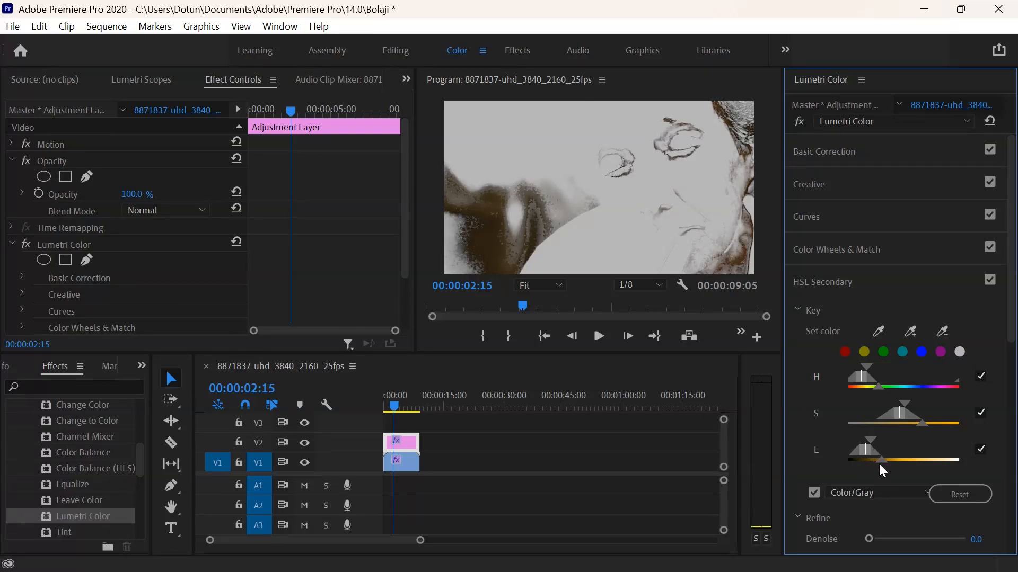
drag(880, 465, 881, 466)
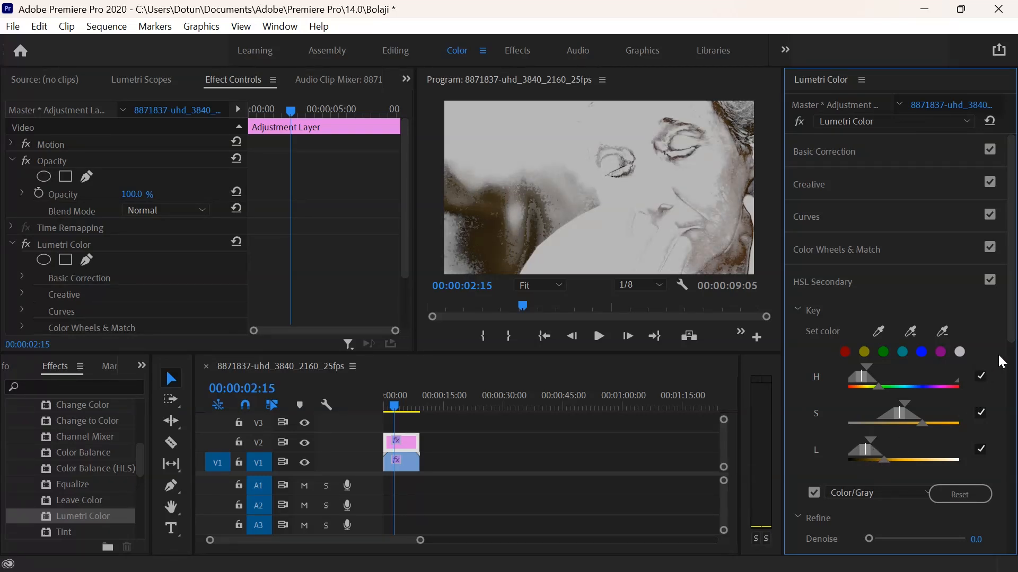
scroll(1013, 339, down, 1)
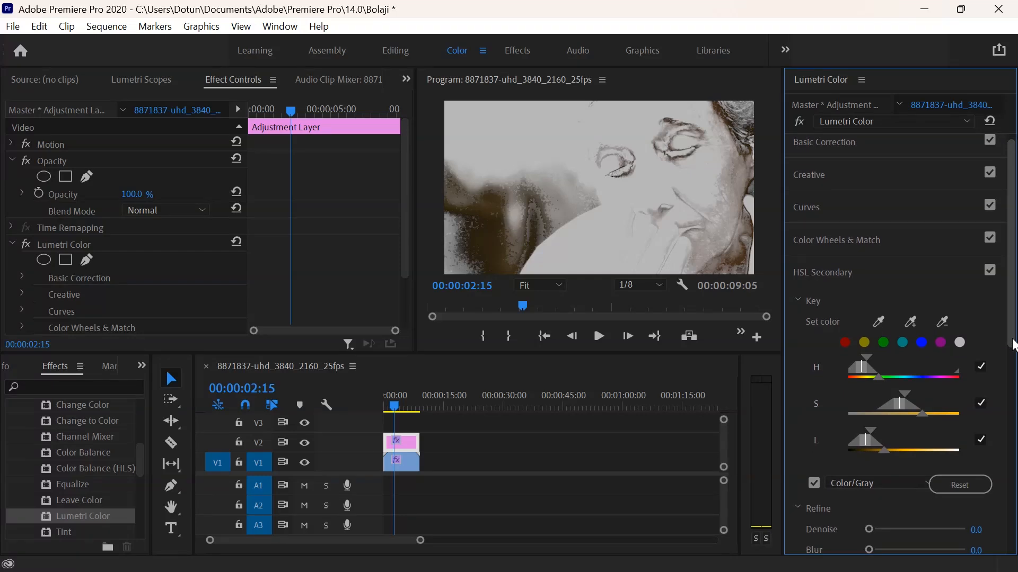
click(942, 322)
click(669, 147)
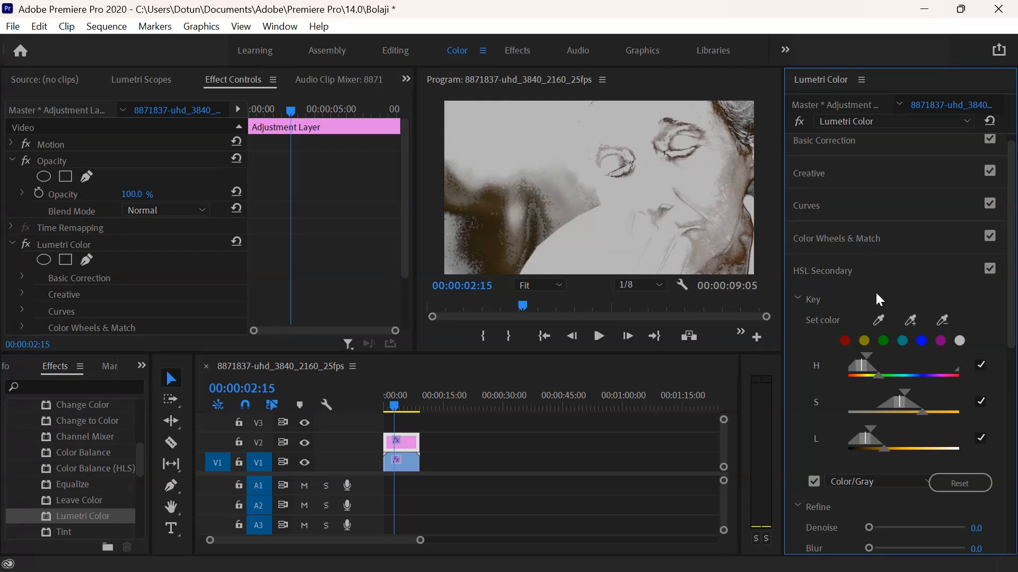
Step: Refine the background key with Denoise 27.9 and Blur 11.6, then turn off the Color/Gray mask preview
drag(1010, 305, 1010, 414)
drag(868, 343, 904, 365)
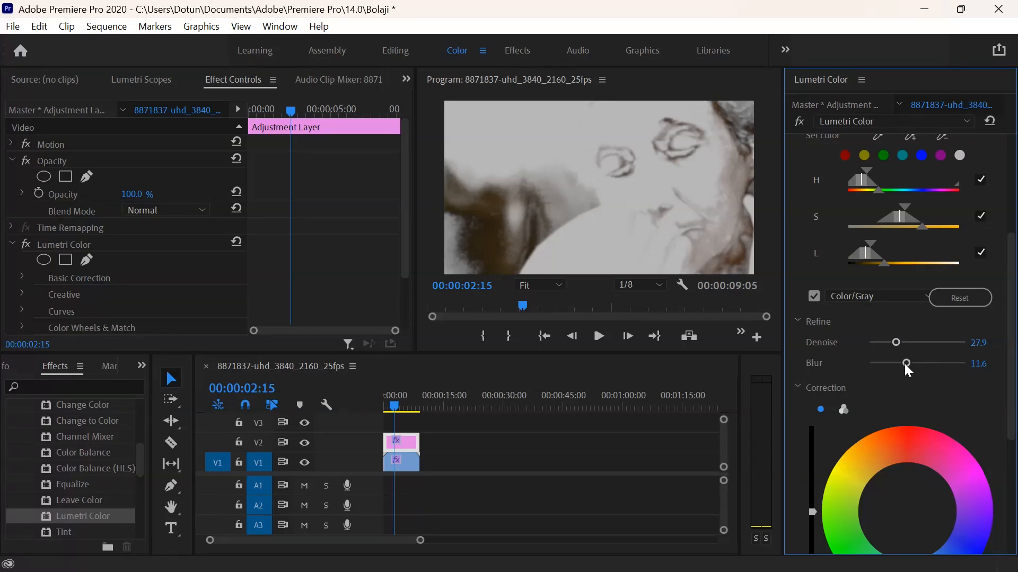
scroll(905, 410, down, 3)
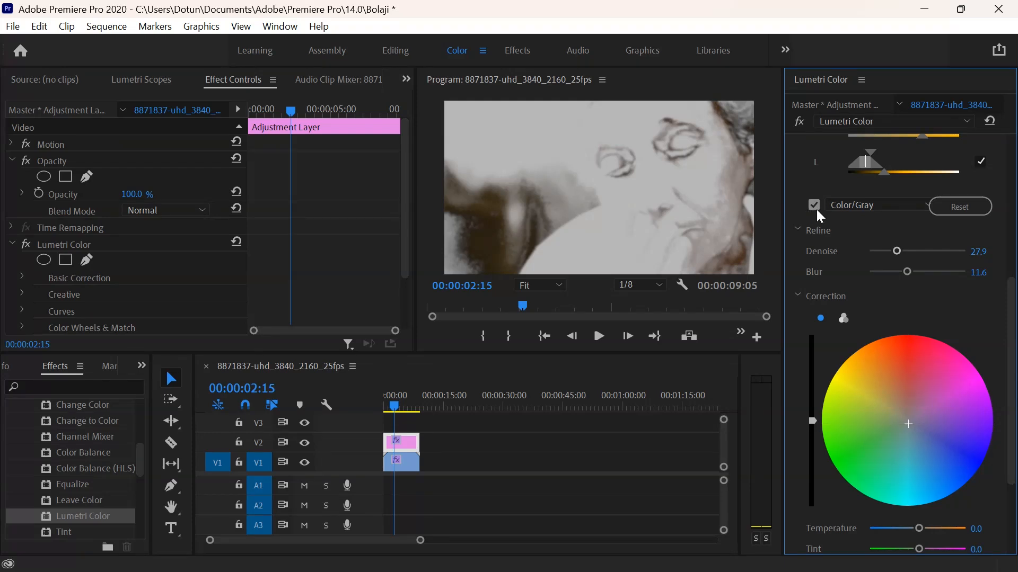
click(814, 206)
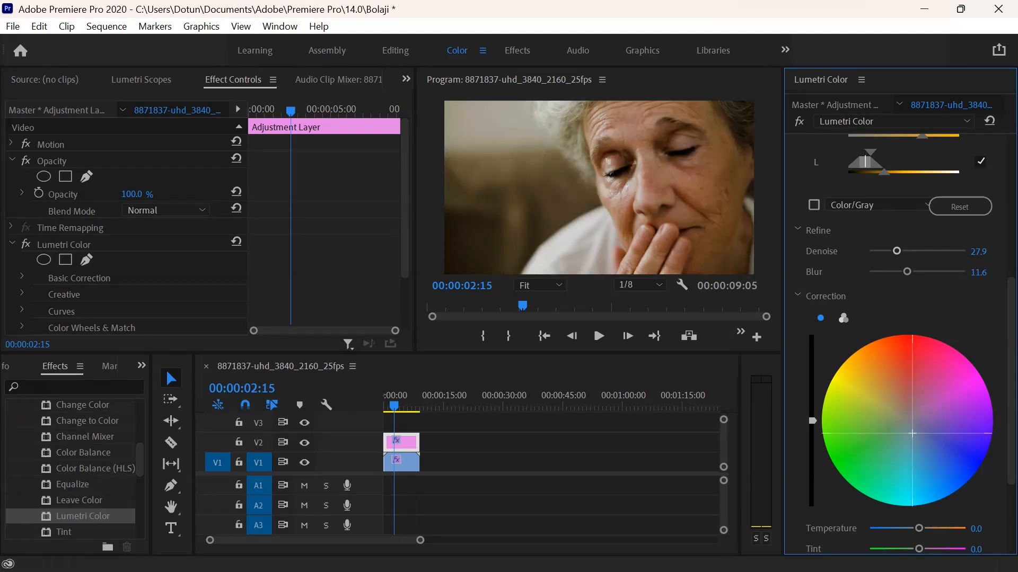
Step: Push the HSL Secondary correction wheel toward cyan-blue and set the correction's Contrast to 44.3
drag(913, 437, 922, 459)
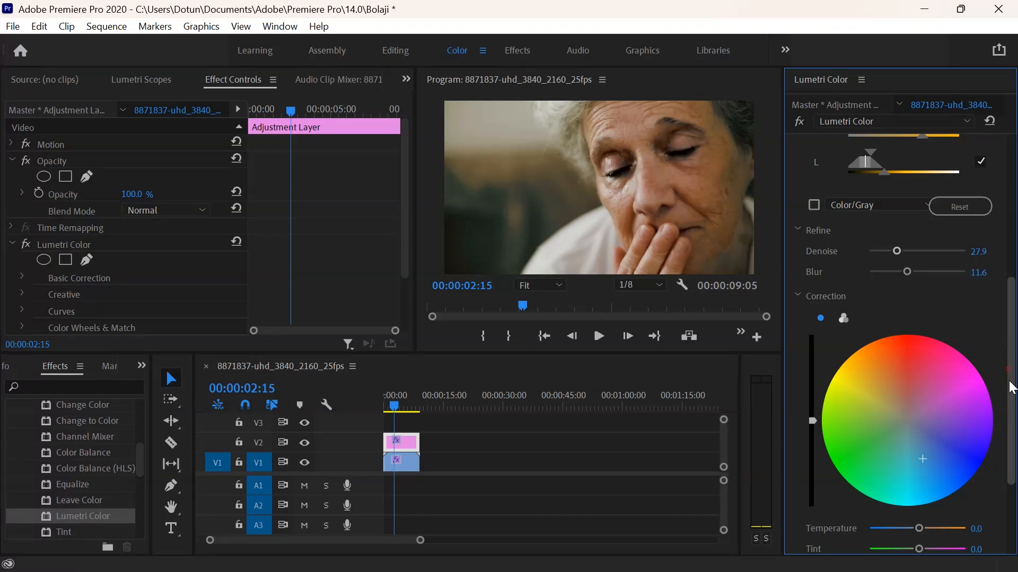
drag(1010, 384, 1006, 407)
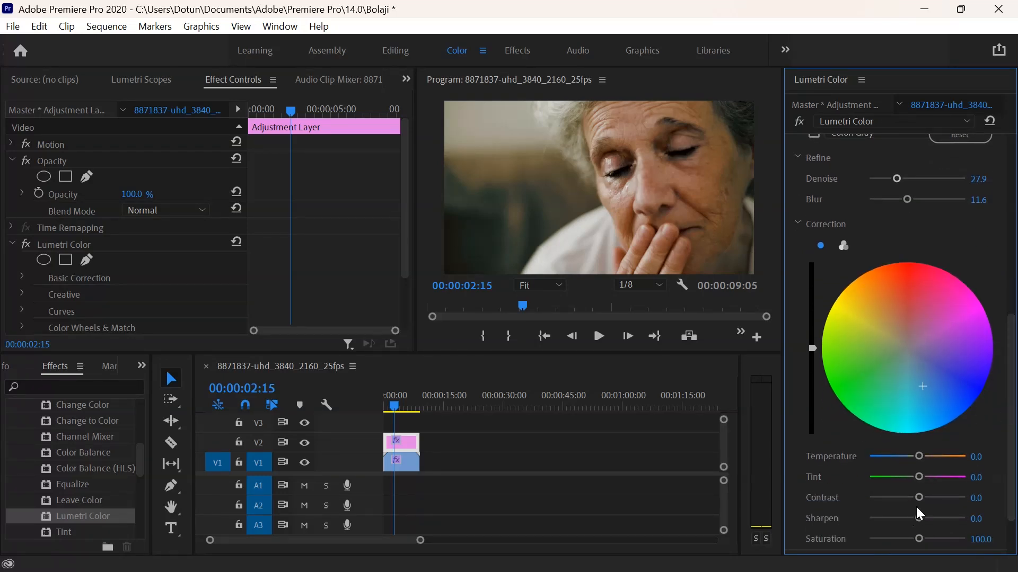
drag(921, 500, 935, 501)
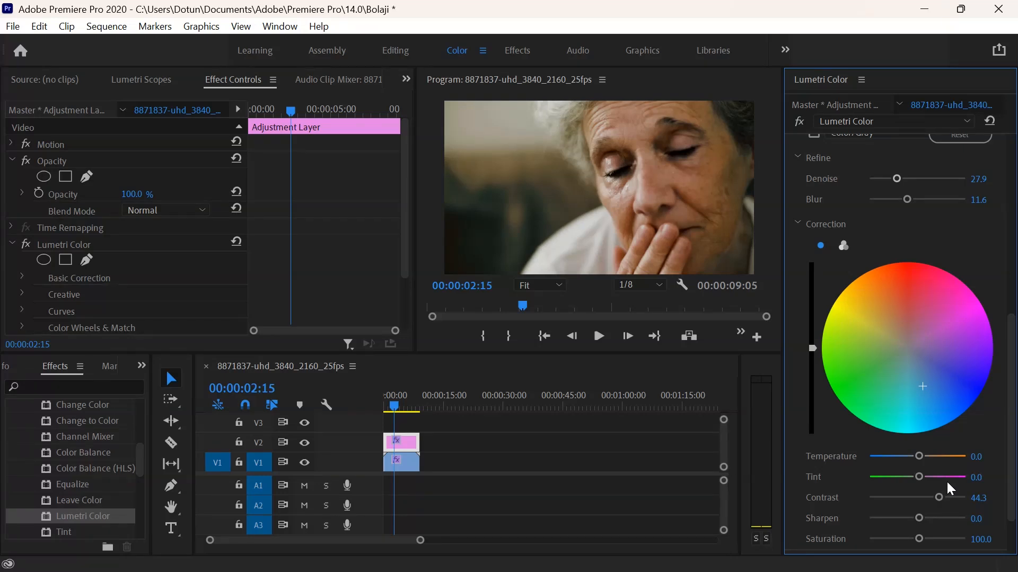
Step: Set the HSL Secondary correction's Saturation to 80 and then lower it further with its slider
drag(1013, 449, 1012, 490)
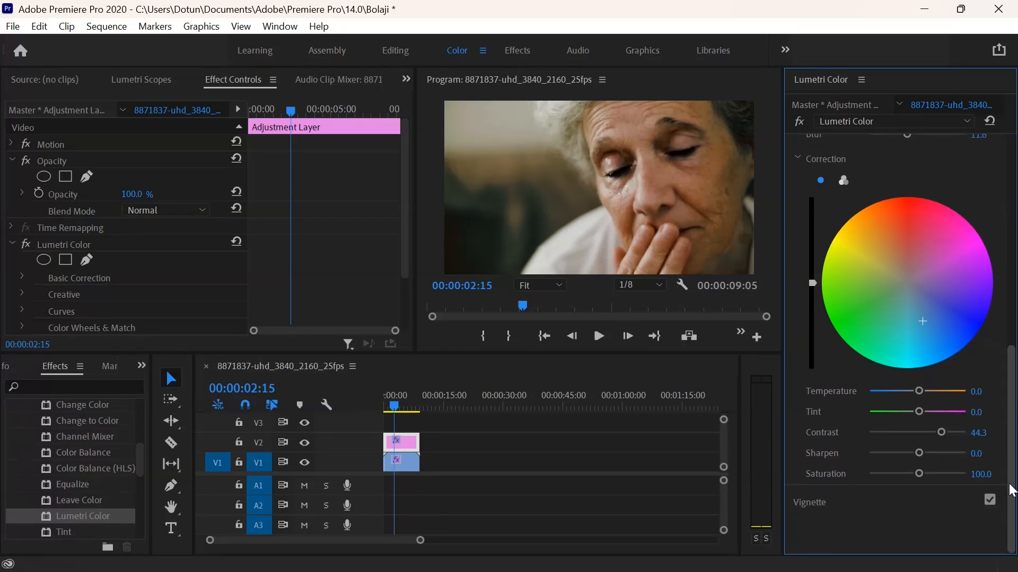
click(987, 473)
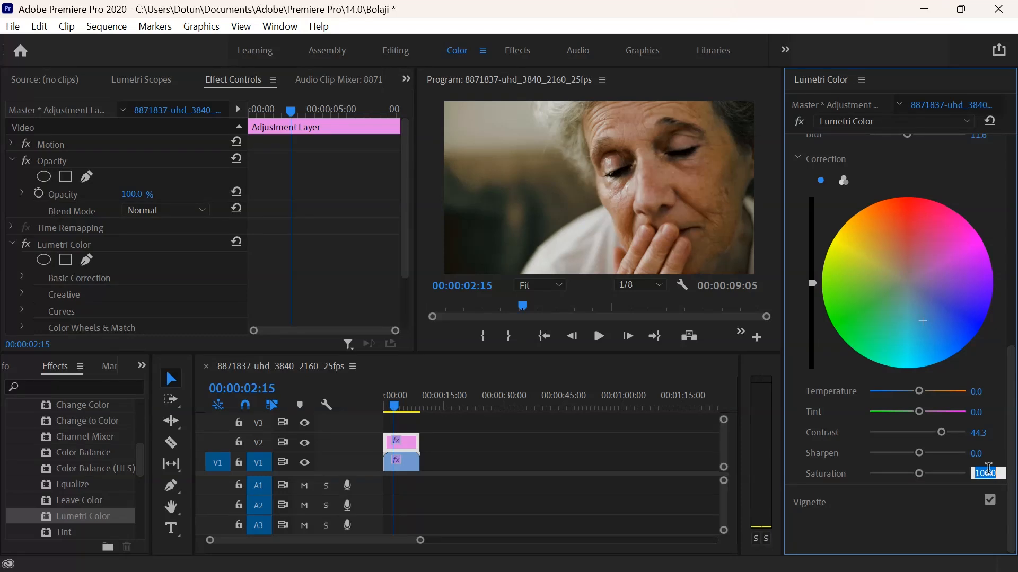
text(80)
key(Return)
click(987, 452)
click(998, 441)
drag(907, 471, 894, 475)
Step: Preview the HSL Secondary key as a Color/Gray mask, shift its hue range slightly toward red, and turn the preview off
drag(1011, 432, 1012, 379)
scroll(839, 379, up, 5)
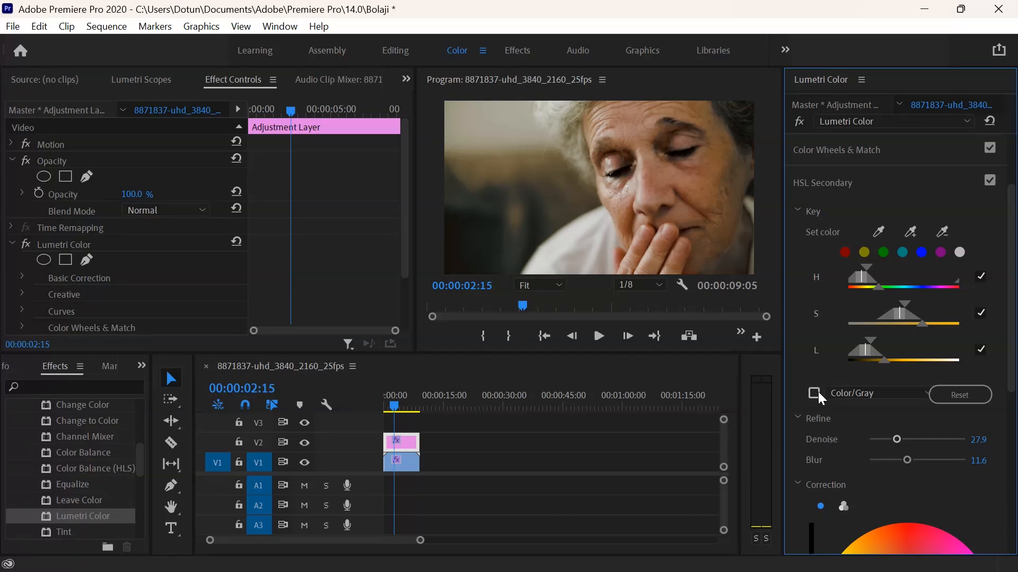
click(813, 393)
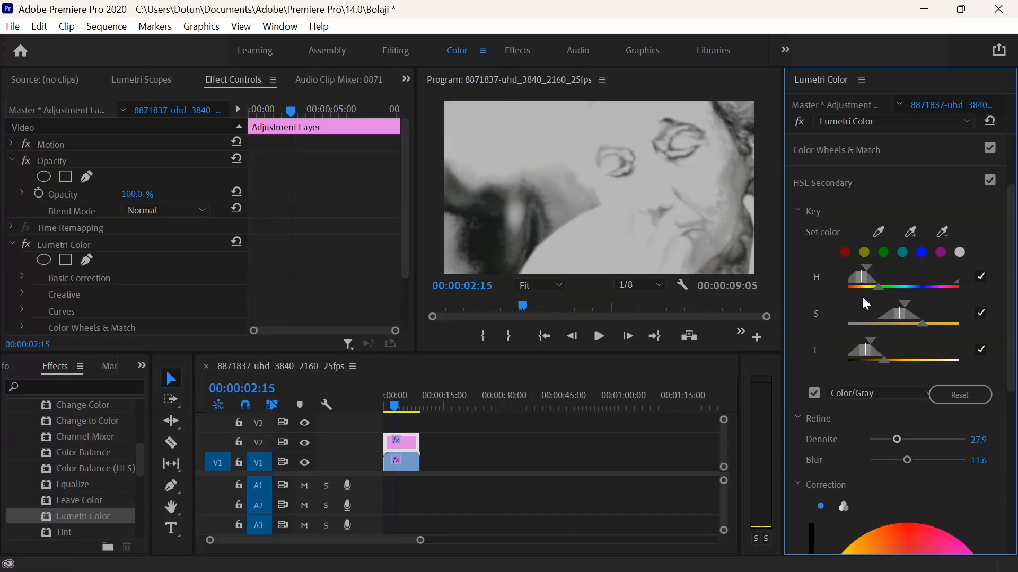
drag(864, 286, 861, 280)
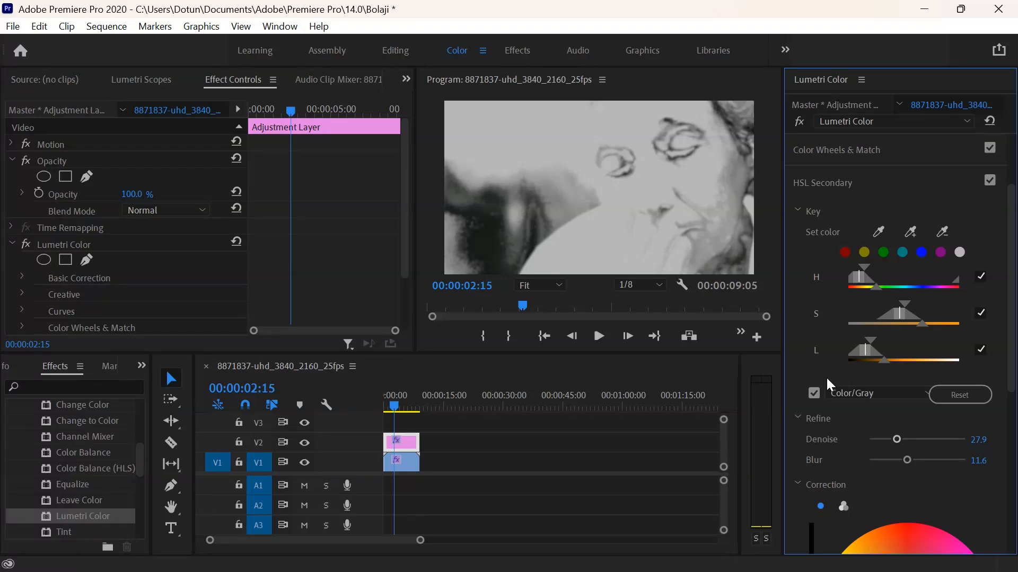
click(815, 392)
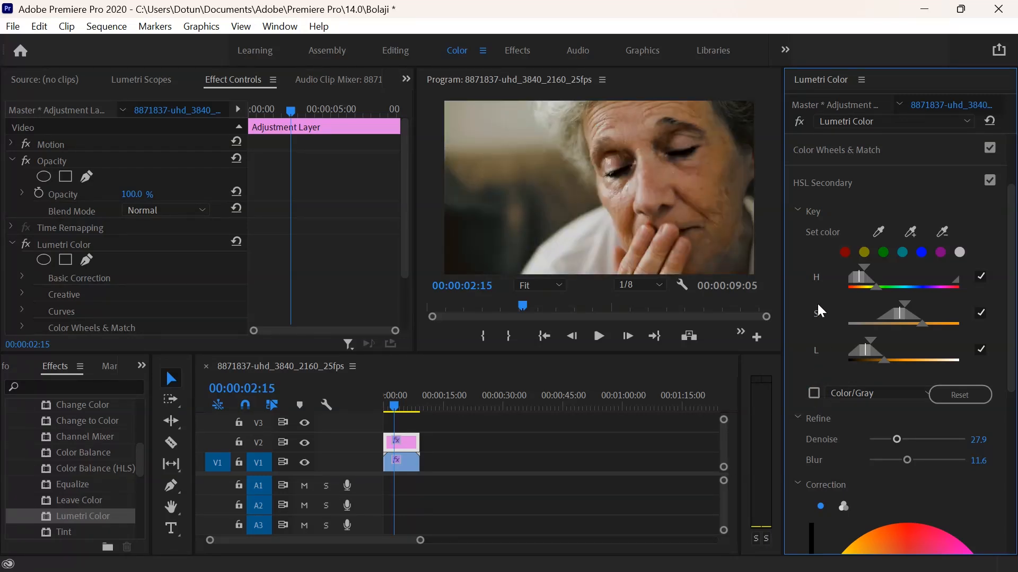
Step: Collapse the HSL Secondary settings and compare the image with the adjustment layer's Lumetri Color off and on
click(832, 189)
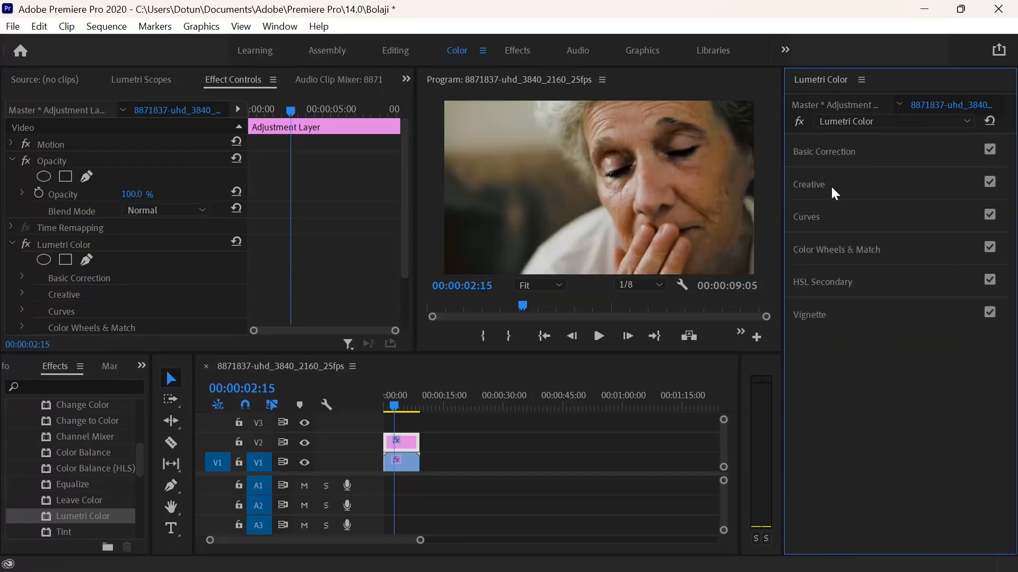
click(25, 244)
click(25, 243)
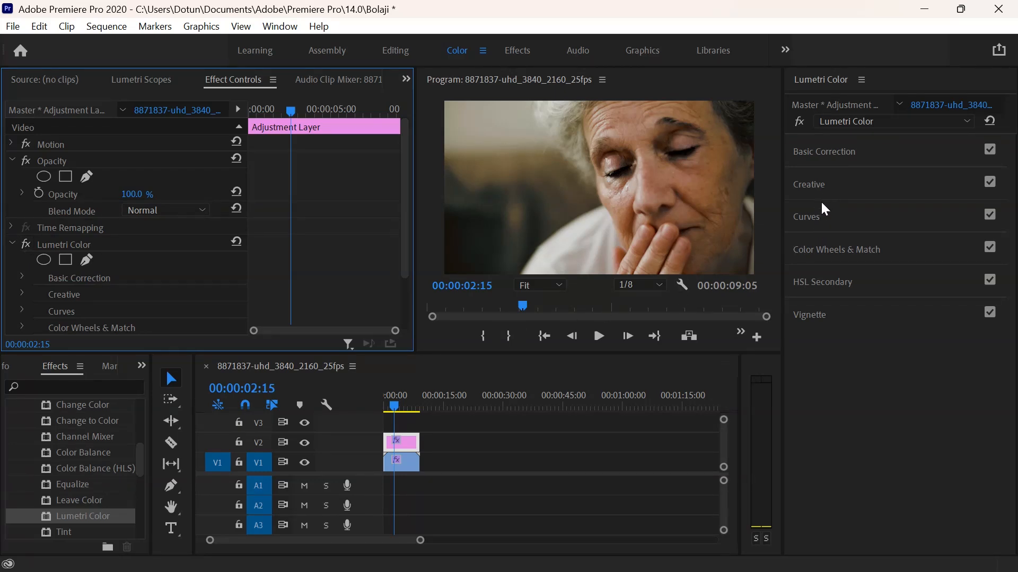
Step: Set Faded Film to 13.9 in the adjustment layer's Creative settings and collapse the section
click(808, 180)
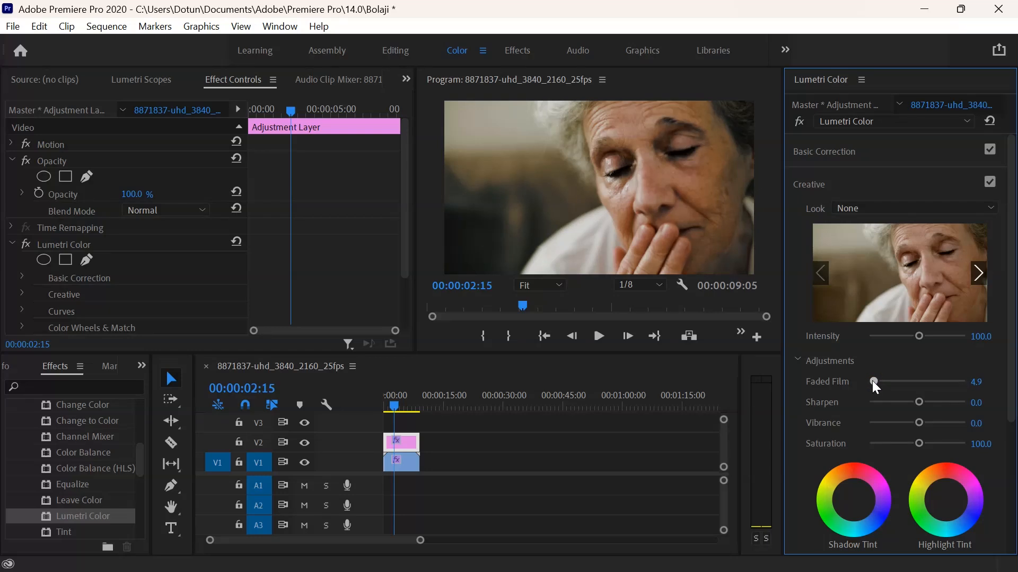
drag(873, 381, 886, 392)
click(898, 189)
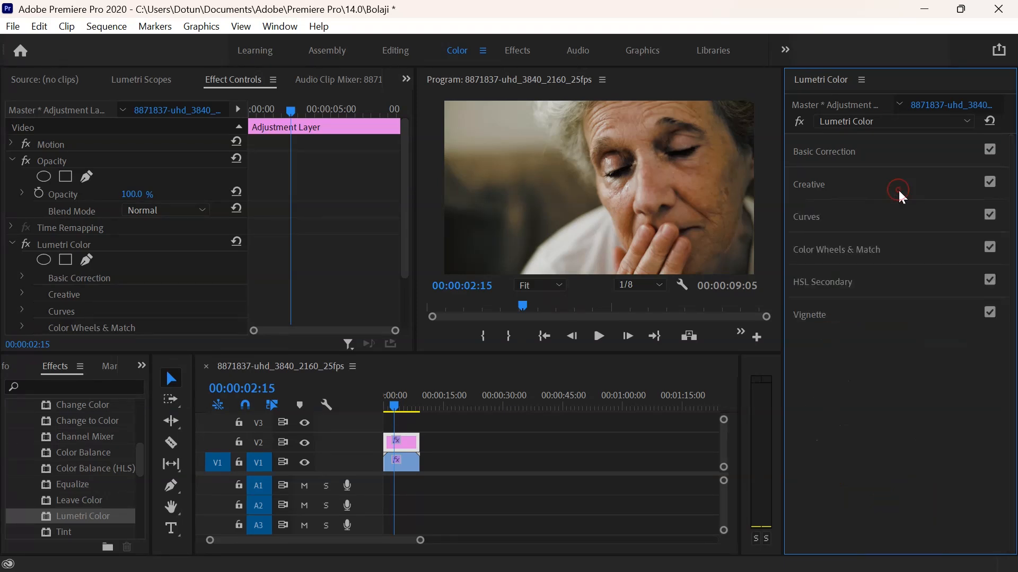
click(892, 216)
drag(1013, 218, 1000, 470)
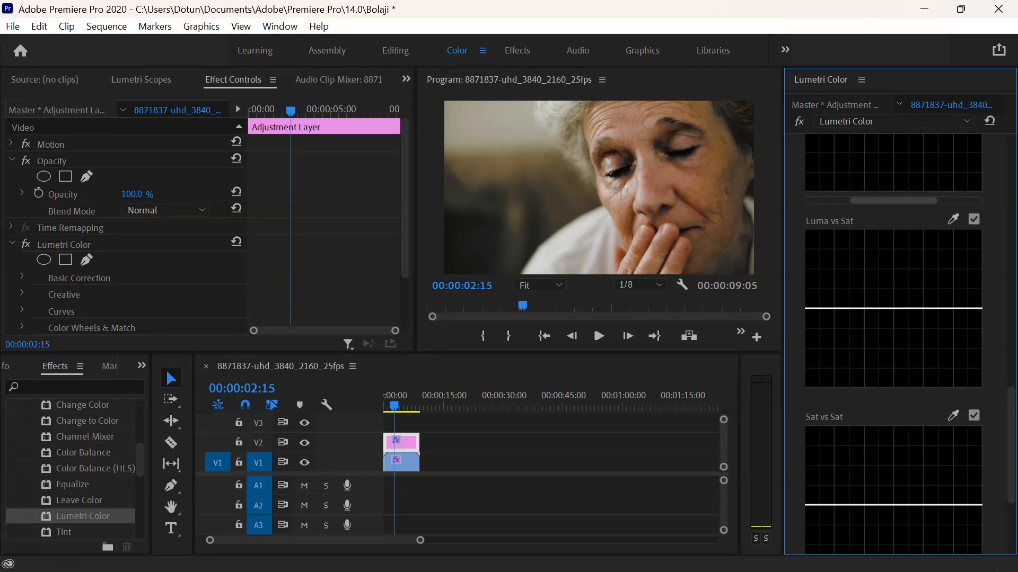
drag(1014, 479, 994, 182)
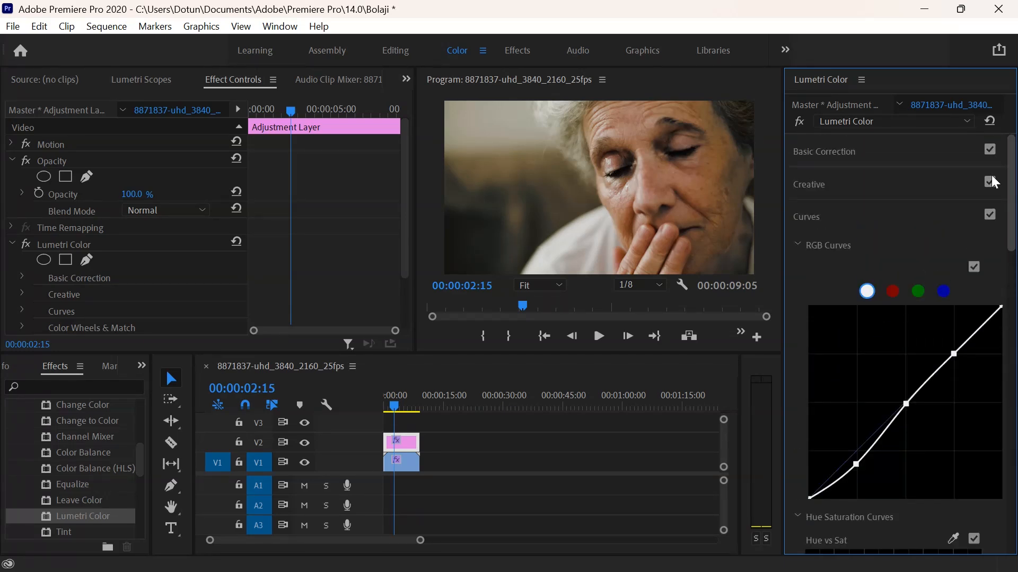
click(934, 212)
Step: Set Sharpen to 10 and Vibrance to 10 in the adjustment layer's Creative settings, then collapse the section
click(920, 199)
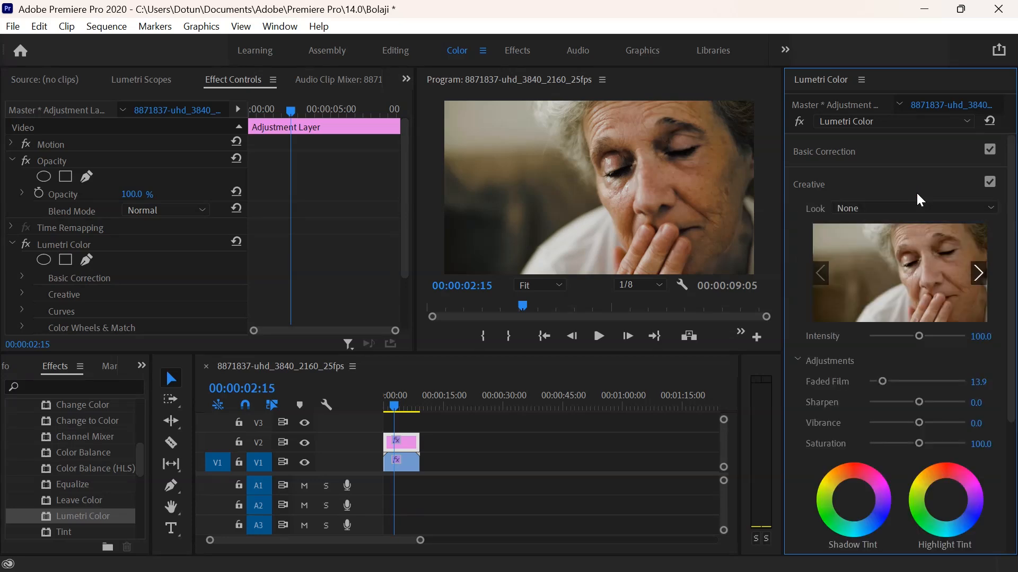
text(10)
click(993, 387)
click(978, 422)
text(1)
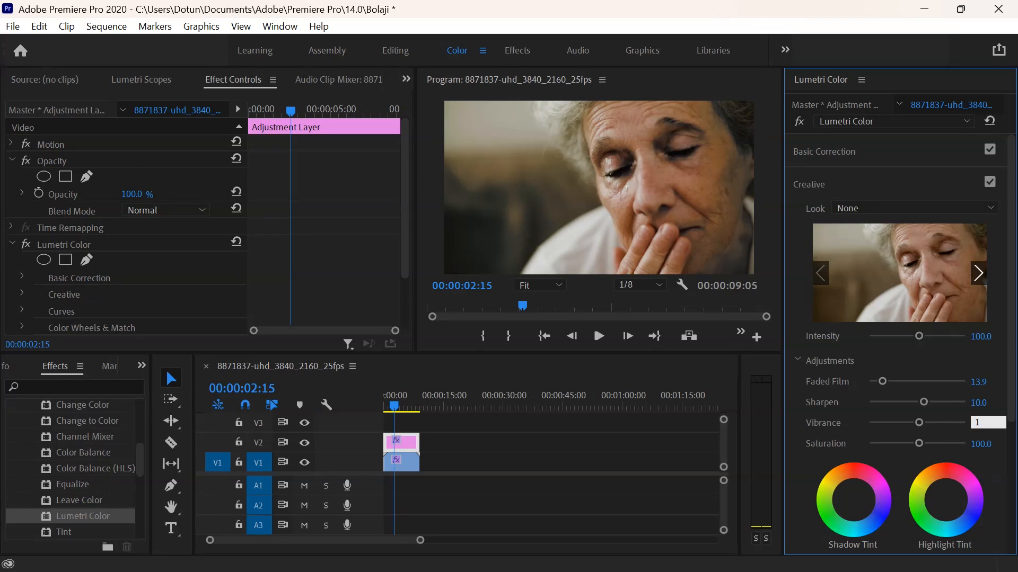
text(0)
click(987, 398)
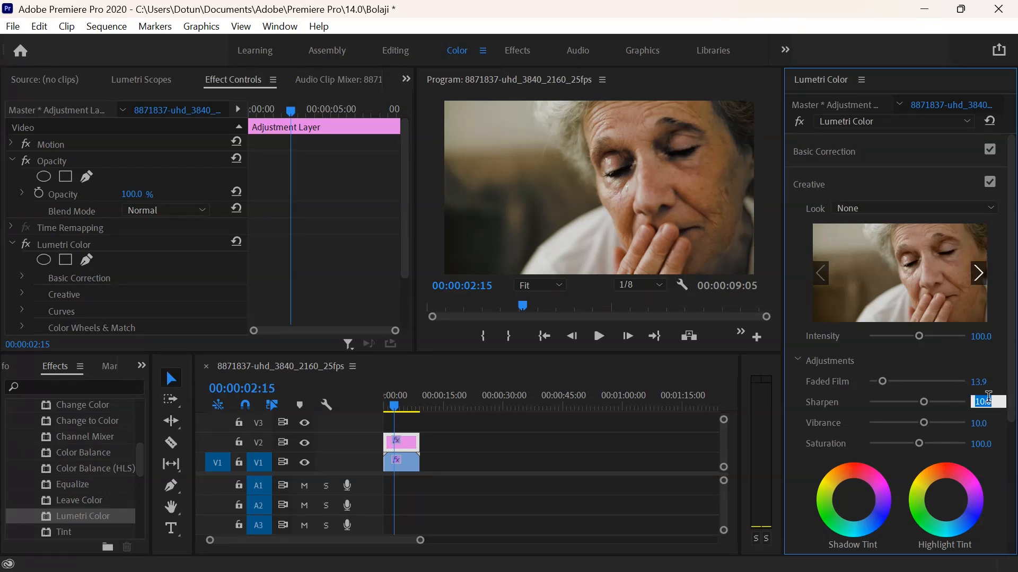
click(992, 371)
click(839, 184)
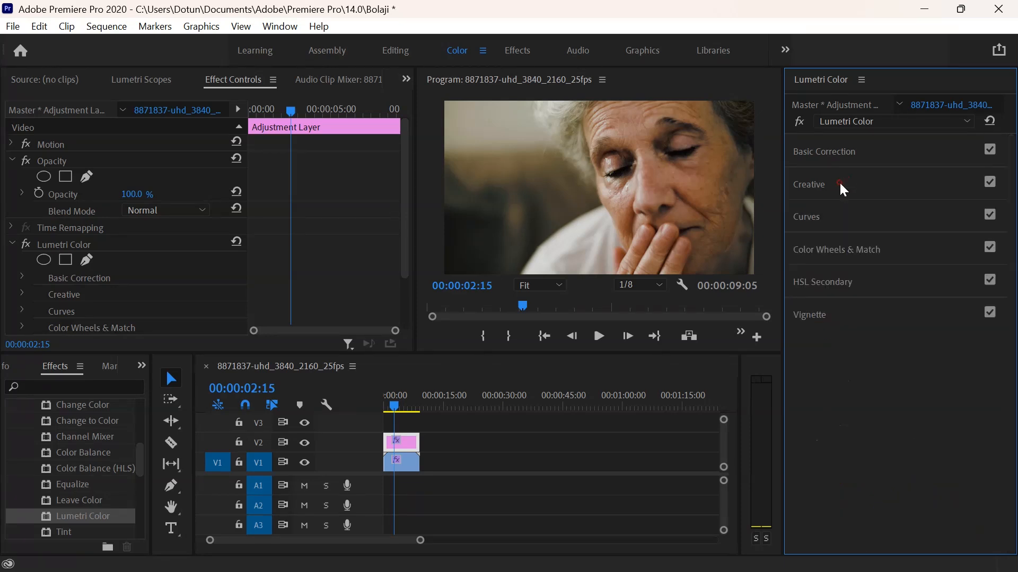
Step: Add a point about a third along the Luma vs Sat curve and pull its darkest end down to the minimum to desaturate the shadows
click(832, 215)
drag(1007, 239, 1005, 483)
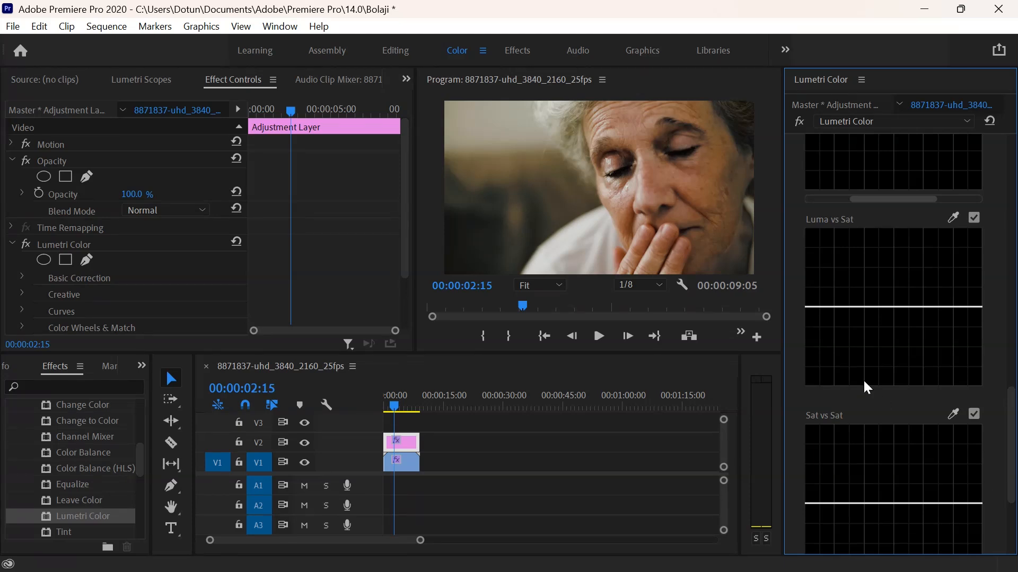
click(865, 307)
drag(806, 308, 803, 389)
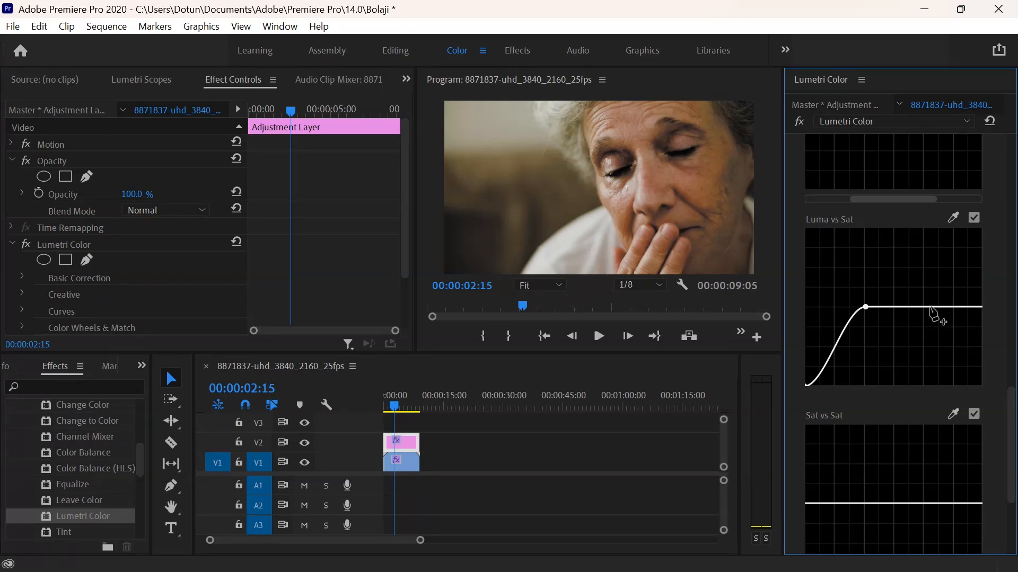
Step: Add a point about two thirds along the Luma vs Sat curve, raise its brightest end, and collapse the Curves section
click(923, 307)
drag(985, 311, 1013, 265)
scroll(828, 230, up, 6)
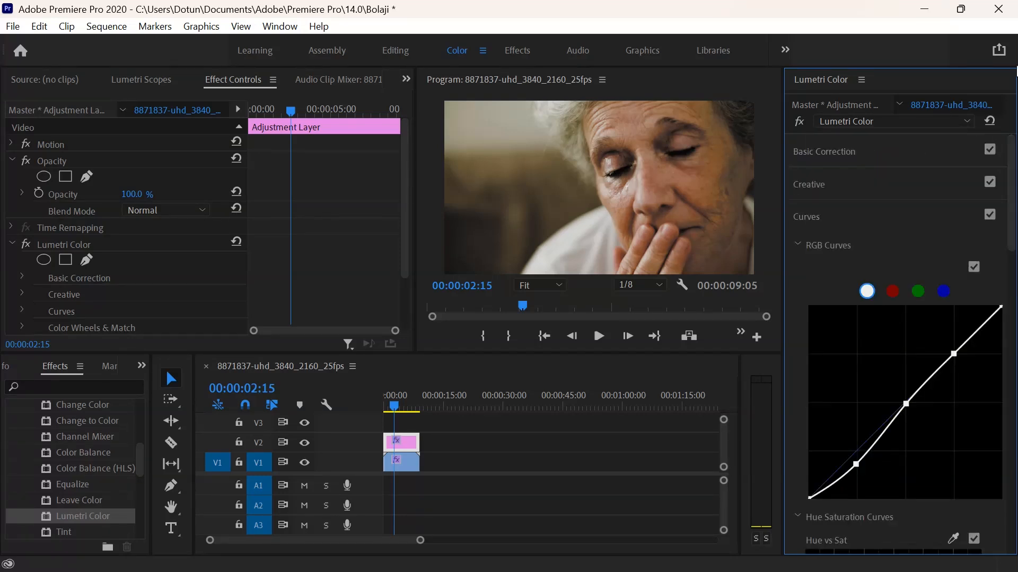
click(812, 226)
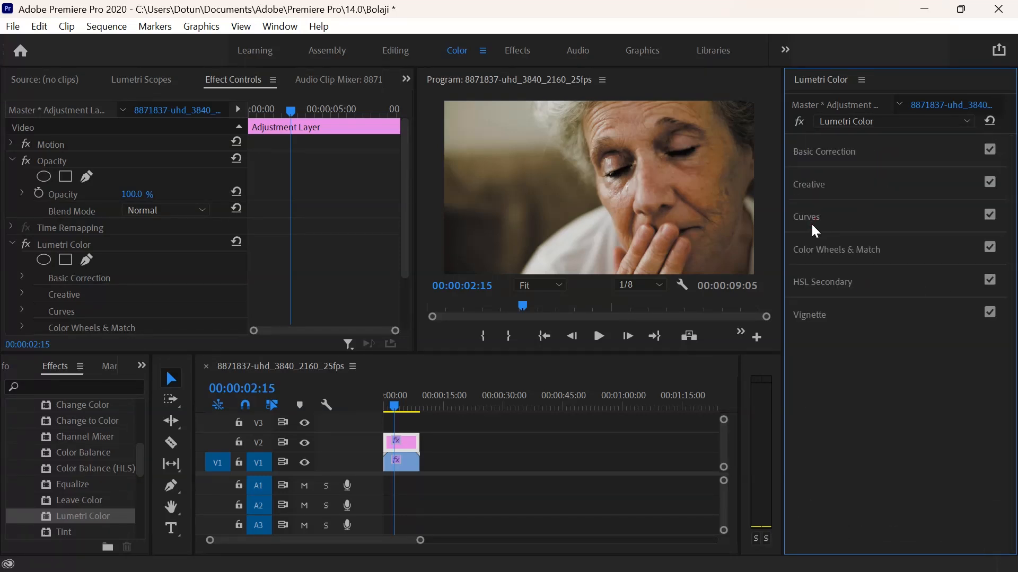
Step: Set Sharpen to 5, Faded Film to 10 and Vibrance to 5 in the adjustment layer's Creative settings, then collapse the section
click(820, 185)
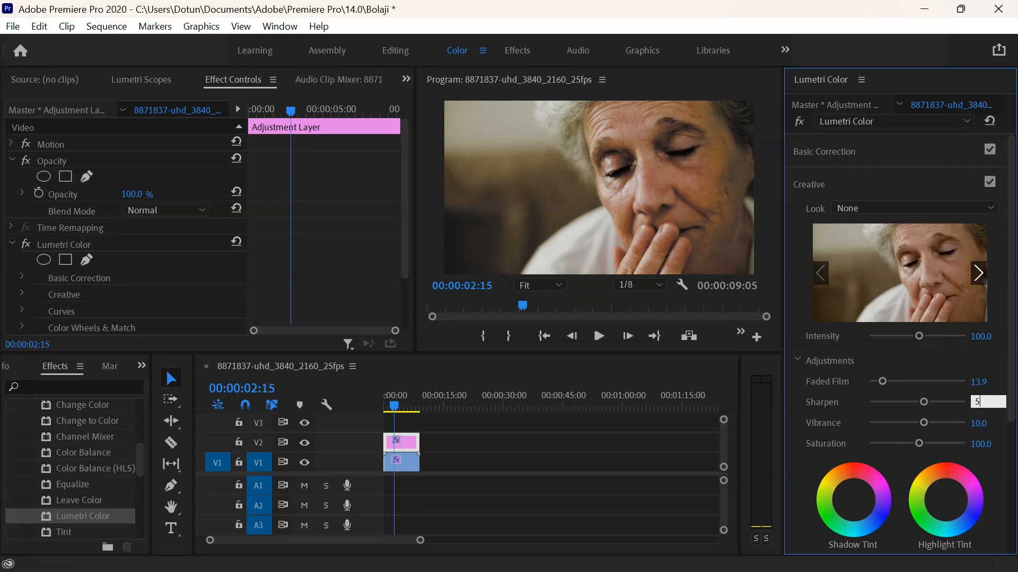
text(5)
key(Return)
click(979, 381)
text(10)
key(Return)
click(979, 423)
text(5)
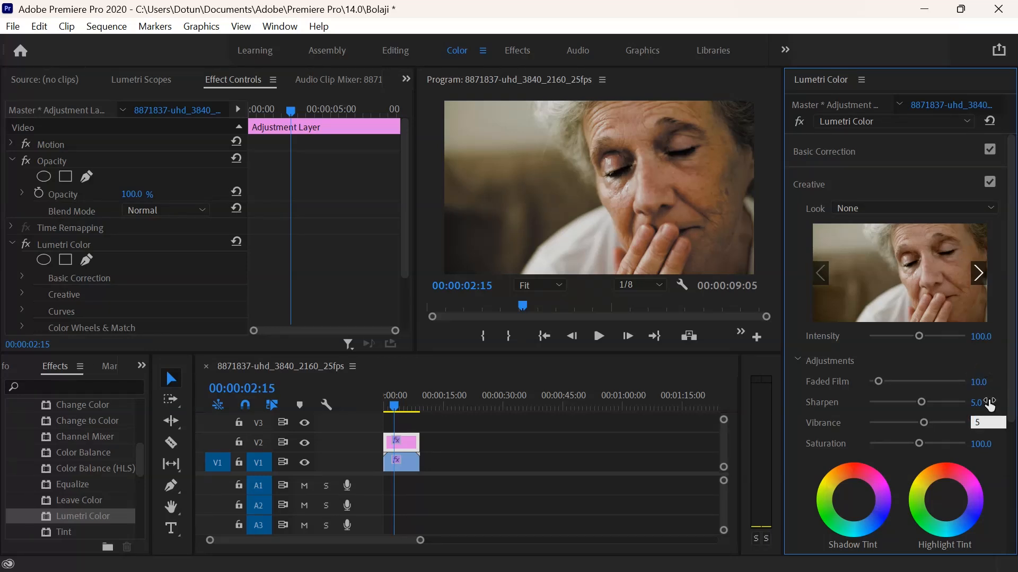
key(Return)
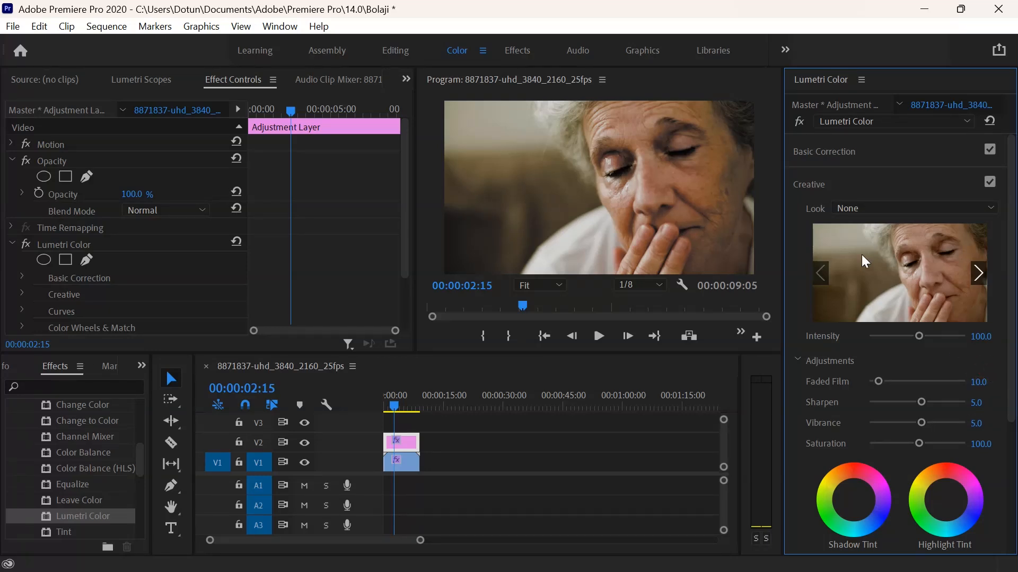
click(823, 183)
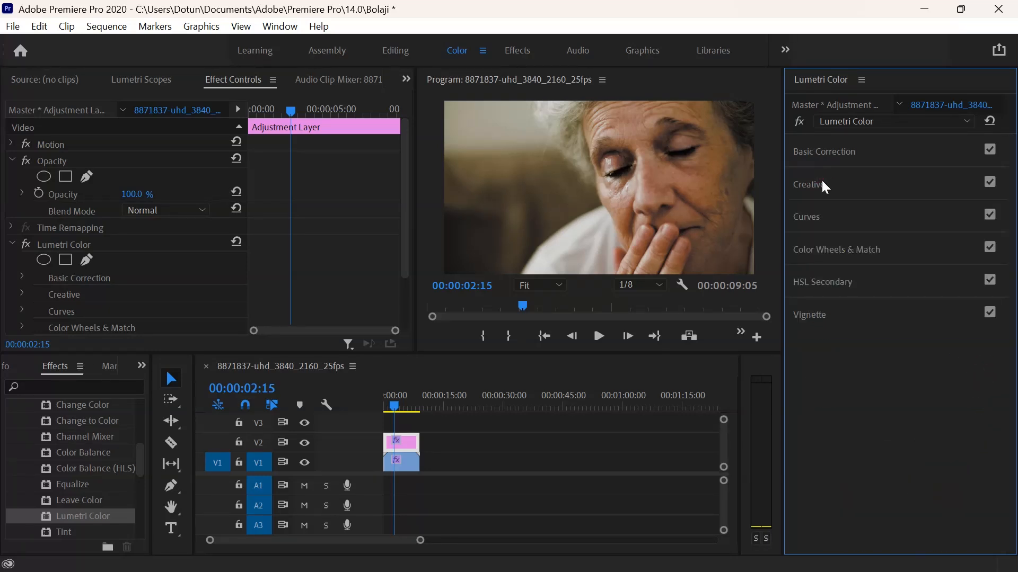
Step: Set Contrast to 24.6 in the Correction settings of the adjustment layer's HSL Secondary
click(817, 279)
scroll(1001, 332, down, 5)
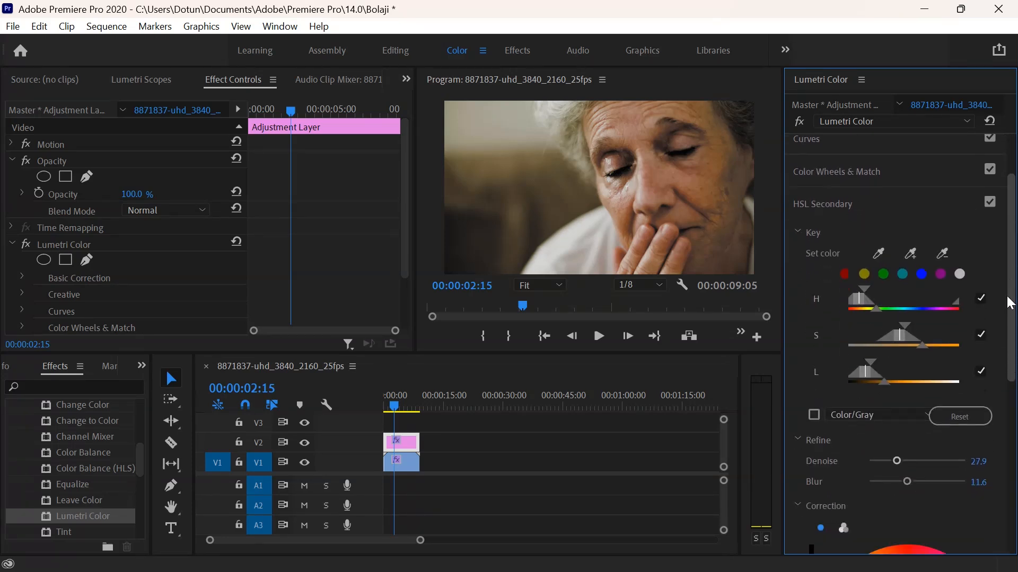
scroll(1002, 371, down, 5)
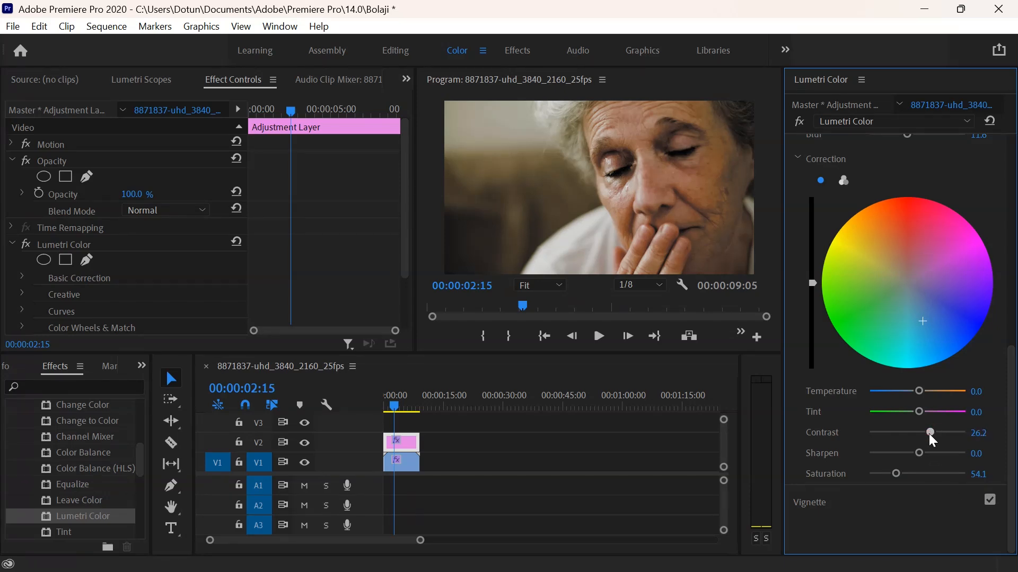
drag(926, 434, 928, 434)
Step: Compare the image with the adjustment layer's Lumetri Color off and on, leaving the effect off and its settings collapsed
click(25, 245)
click(25, 245)
click(25, 247)
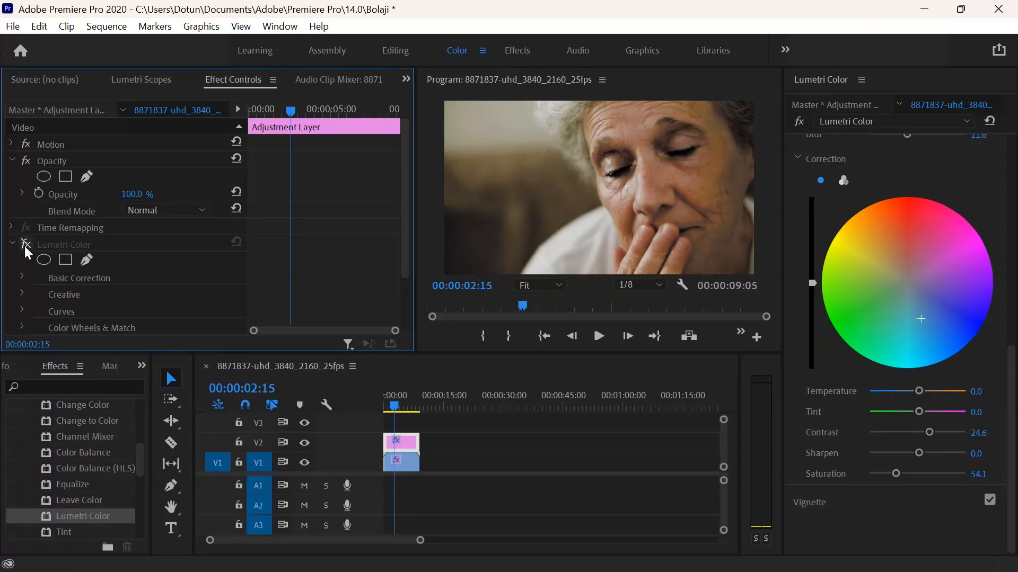
click(25, 246)
click(25, 245)
click(12, 244)
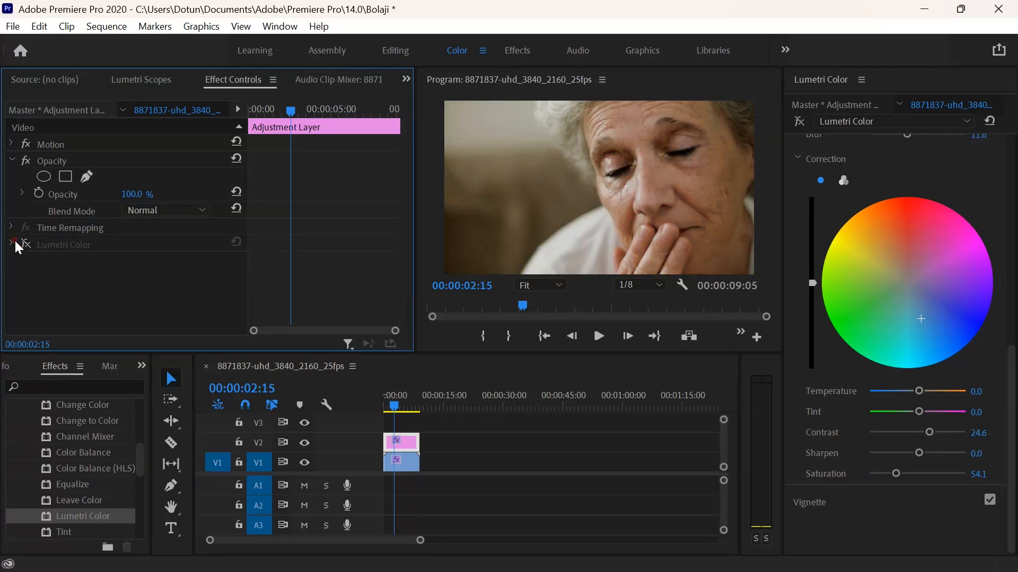
Step: Compare the ungraded and graded image by disabling and re-enabling both Lumetri Color effects on the V1 clip, and re-enable the adjustment layer's Lumetri Color
click(400, 461)
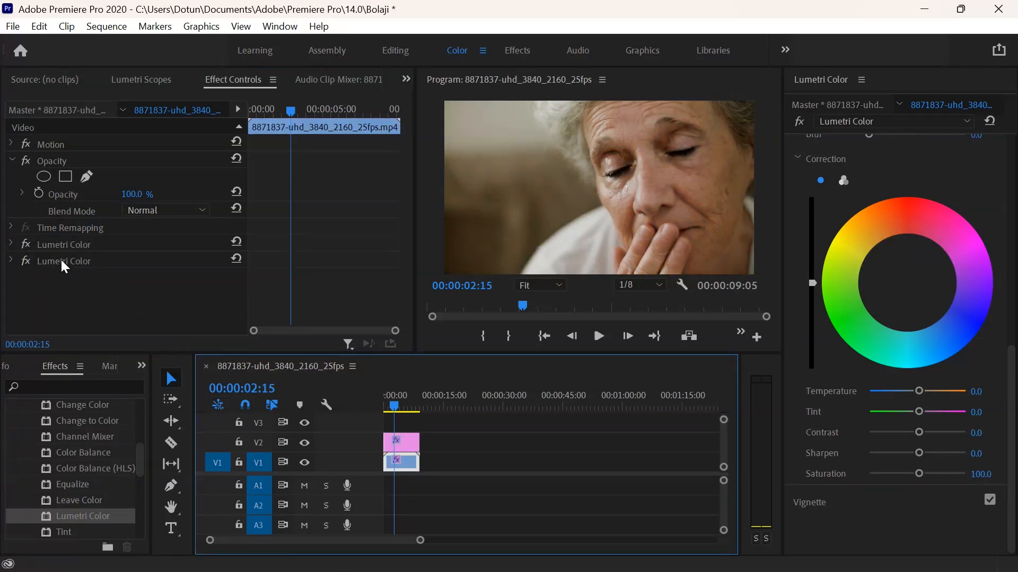
click(27, 260)
click(24, 247)
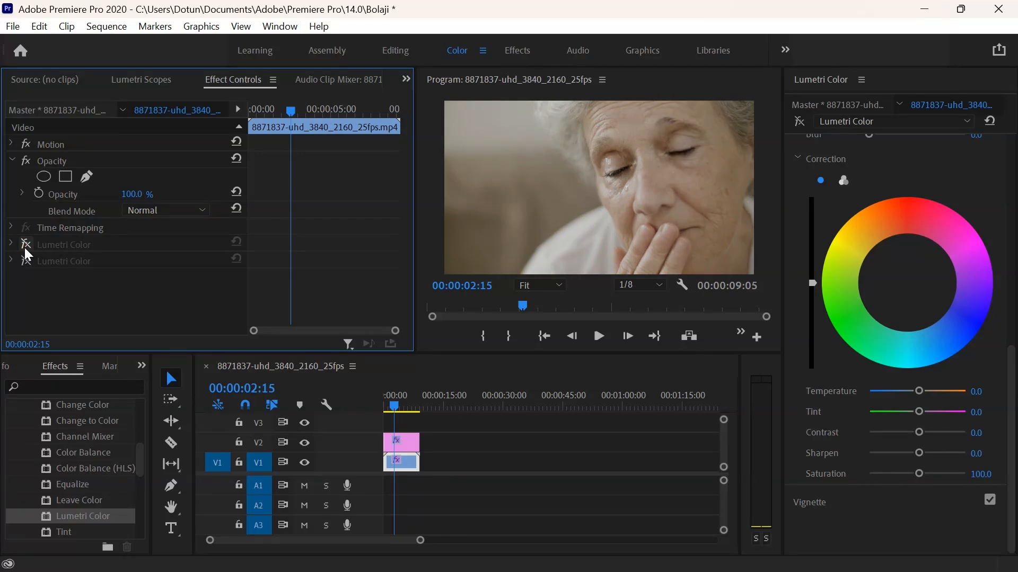
click(24, 246)
click(24, 260)
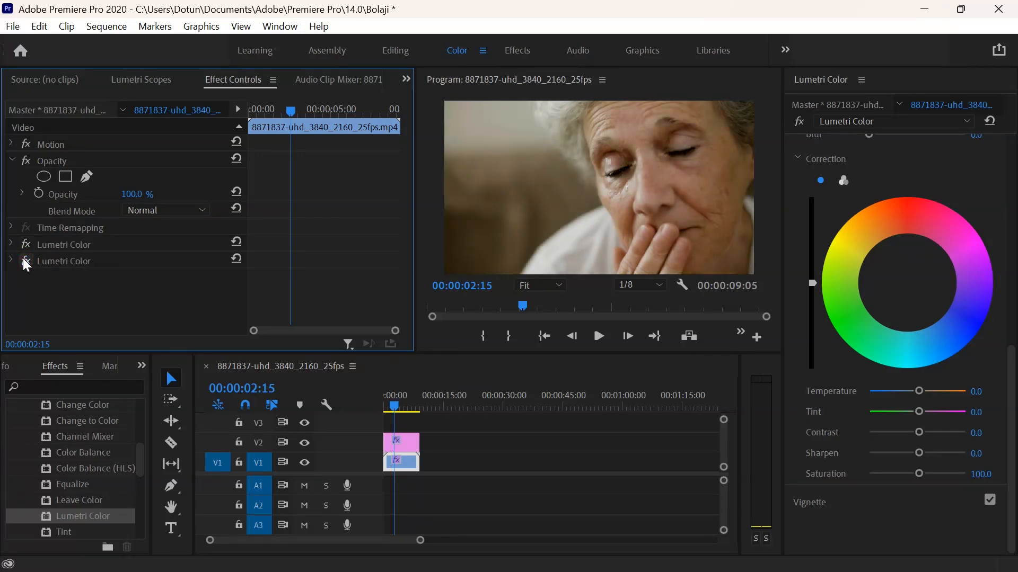
click(396, 447)
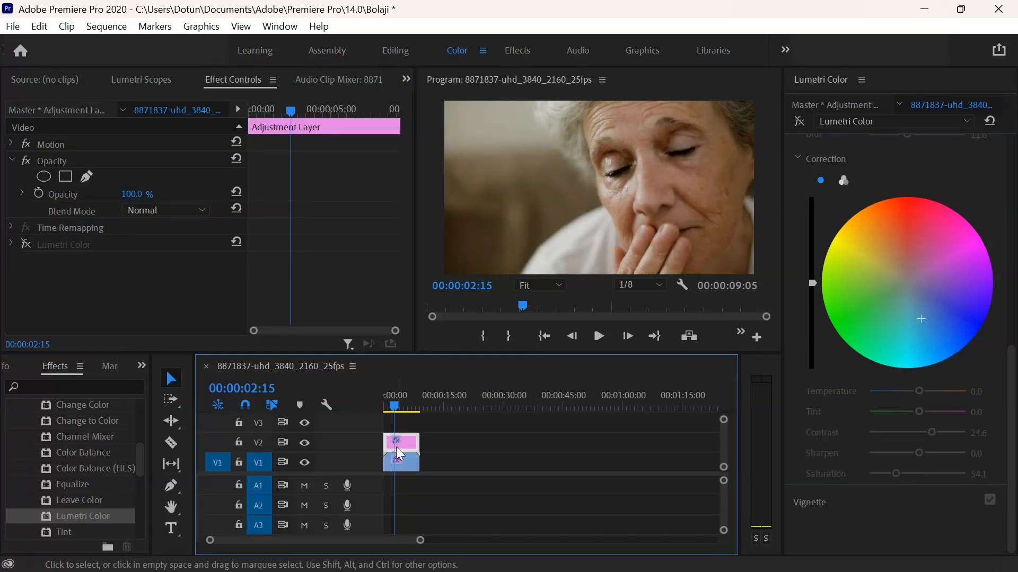
click(27, 241)
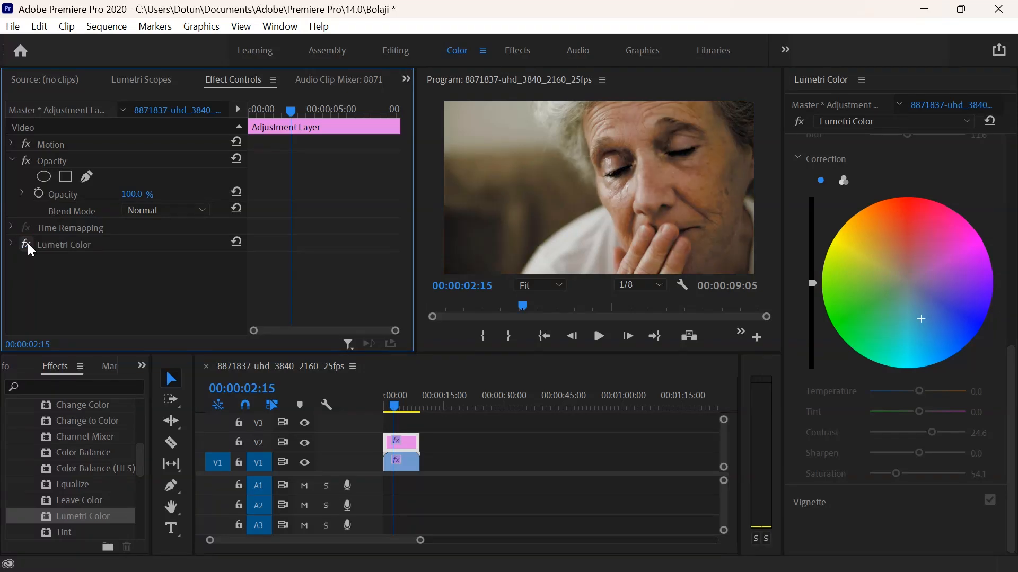
Step: Set the adjustment layer's opacity to 60% and save the project
click(143, 194)
text(80)
click(142, 191)
text(60)
click(13, 26)
click(70, 228)
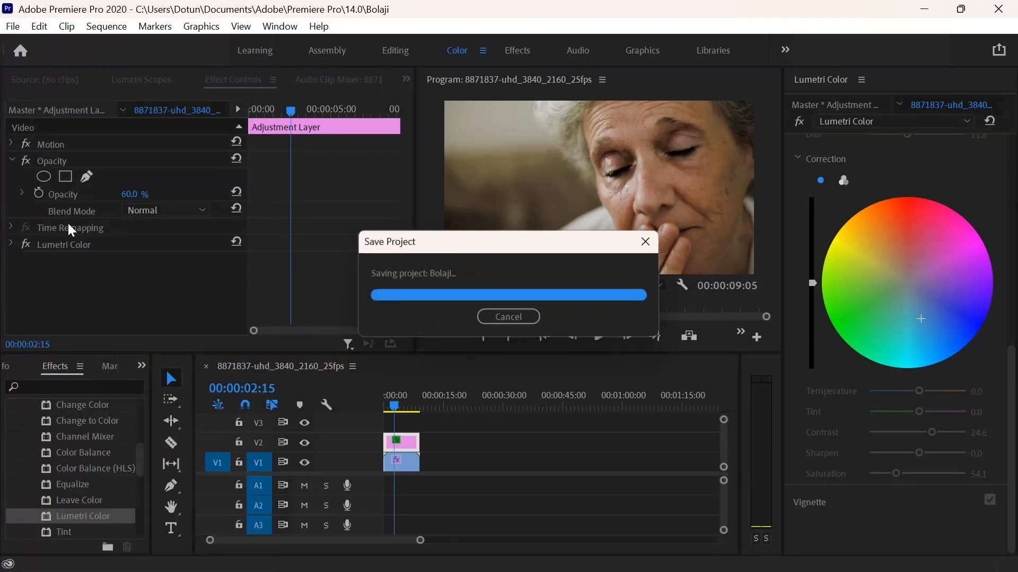
Step: Play the graded clip from the start of the sequence to review it, and save the project again
drag(394, 408, 377, 408)
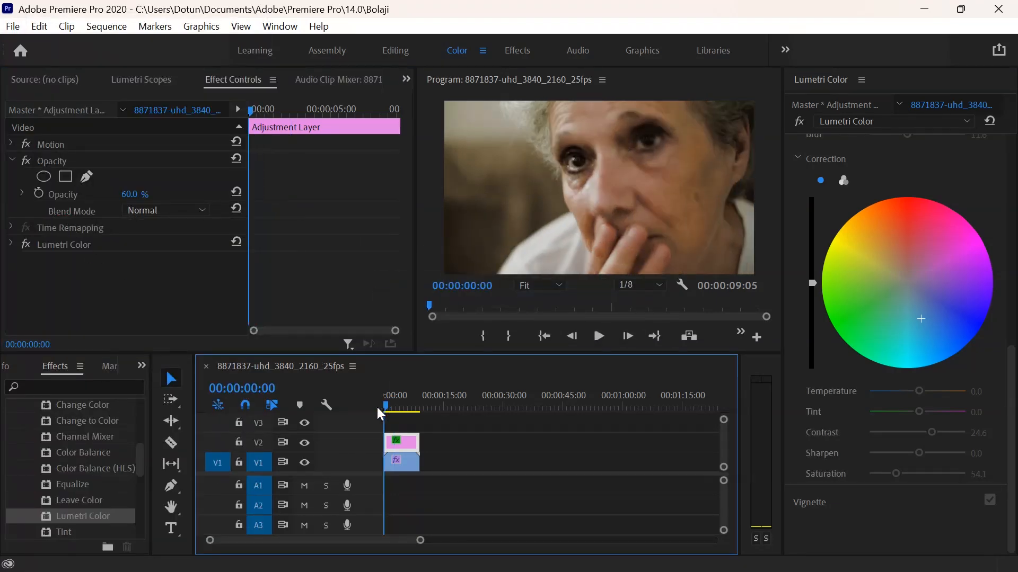
click(624, 285)
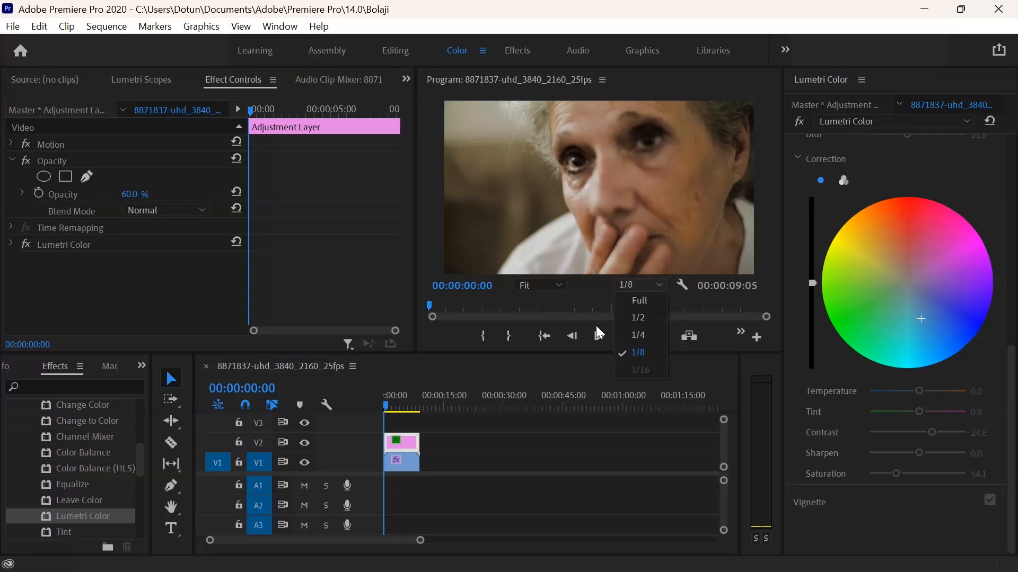
click(539, 407)
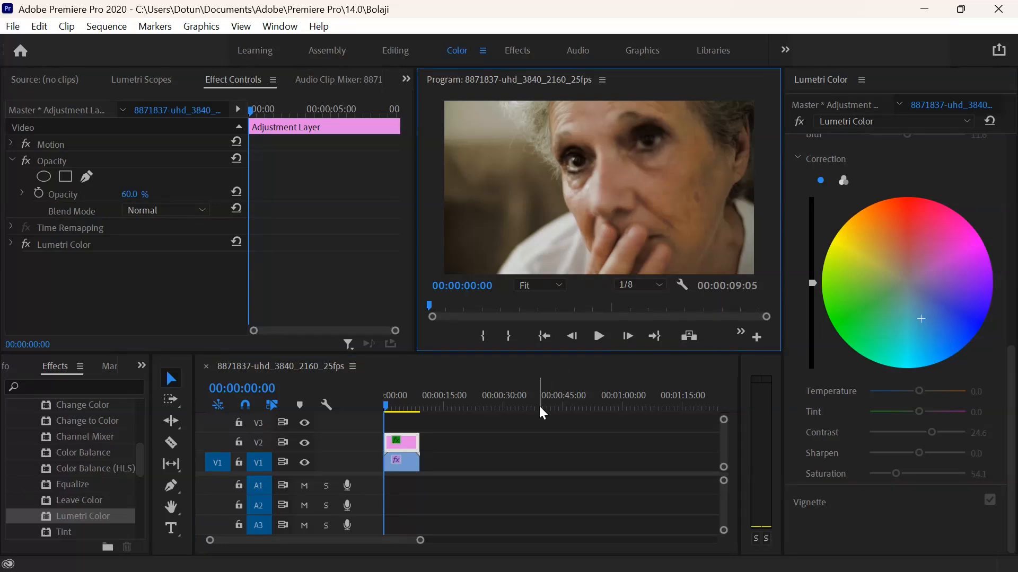
click(406, 425)
key(space)
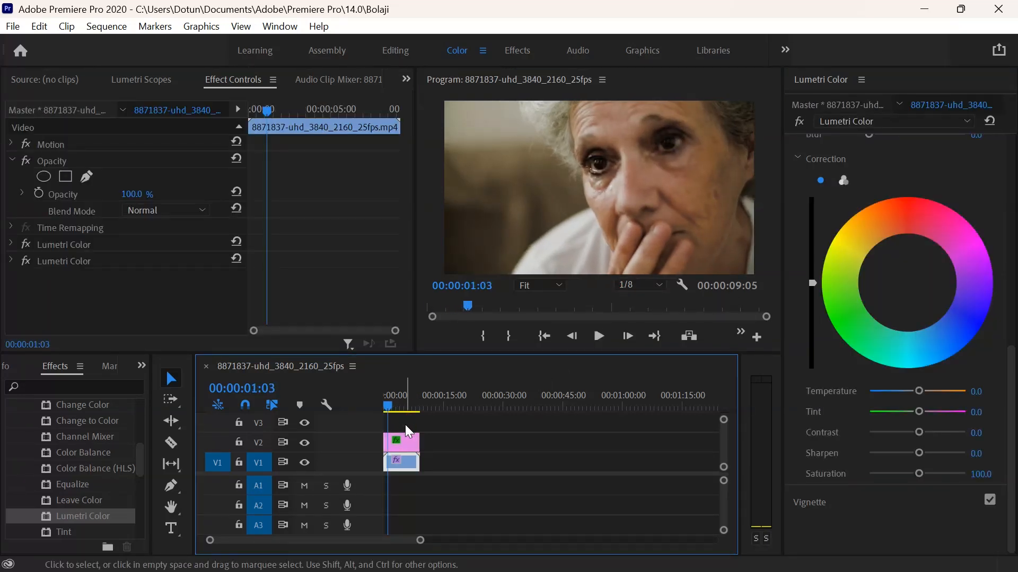
key(space)
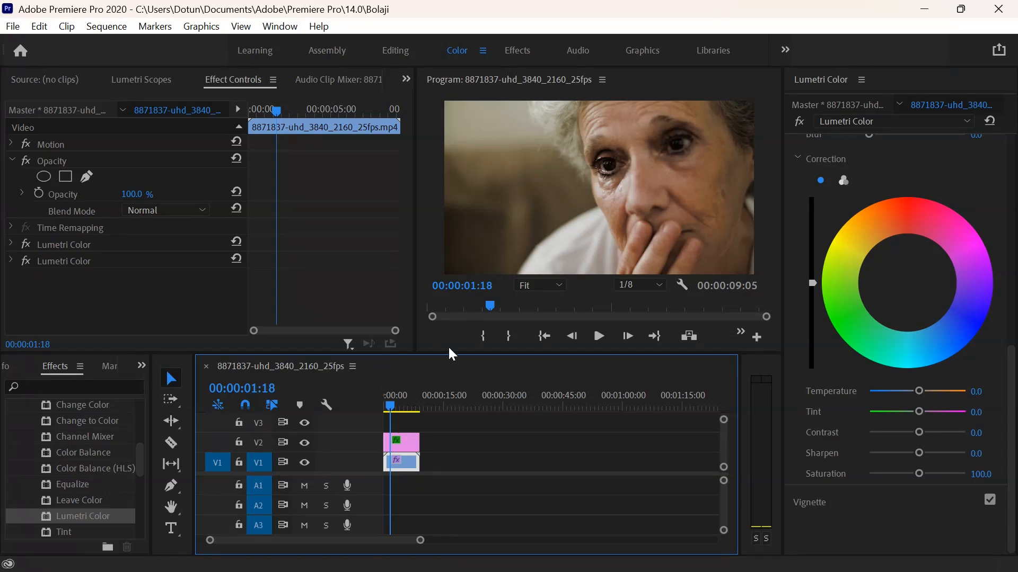
click(13, 26)
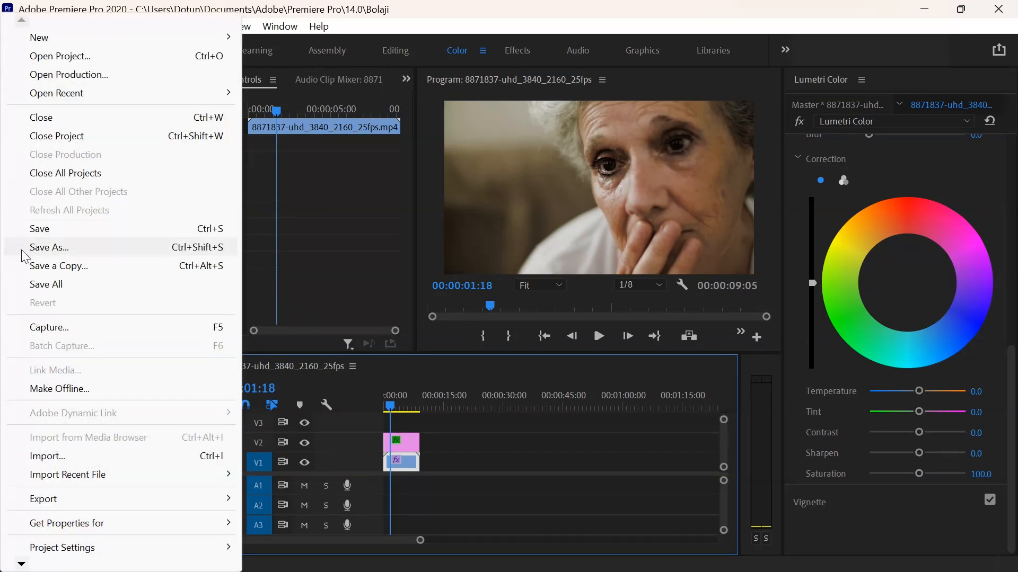
click(30, 229)
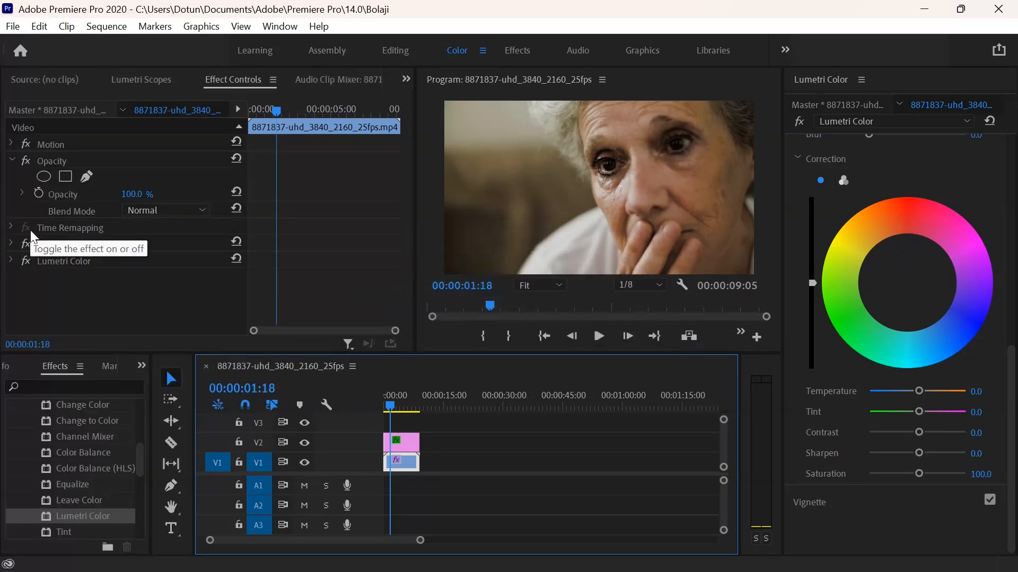